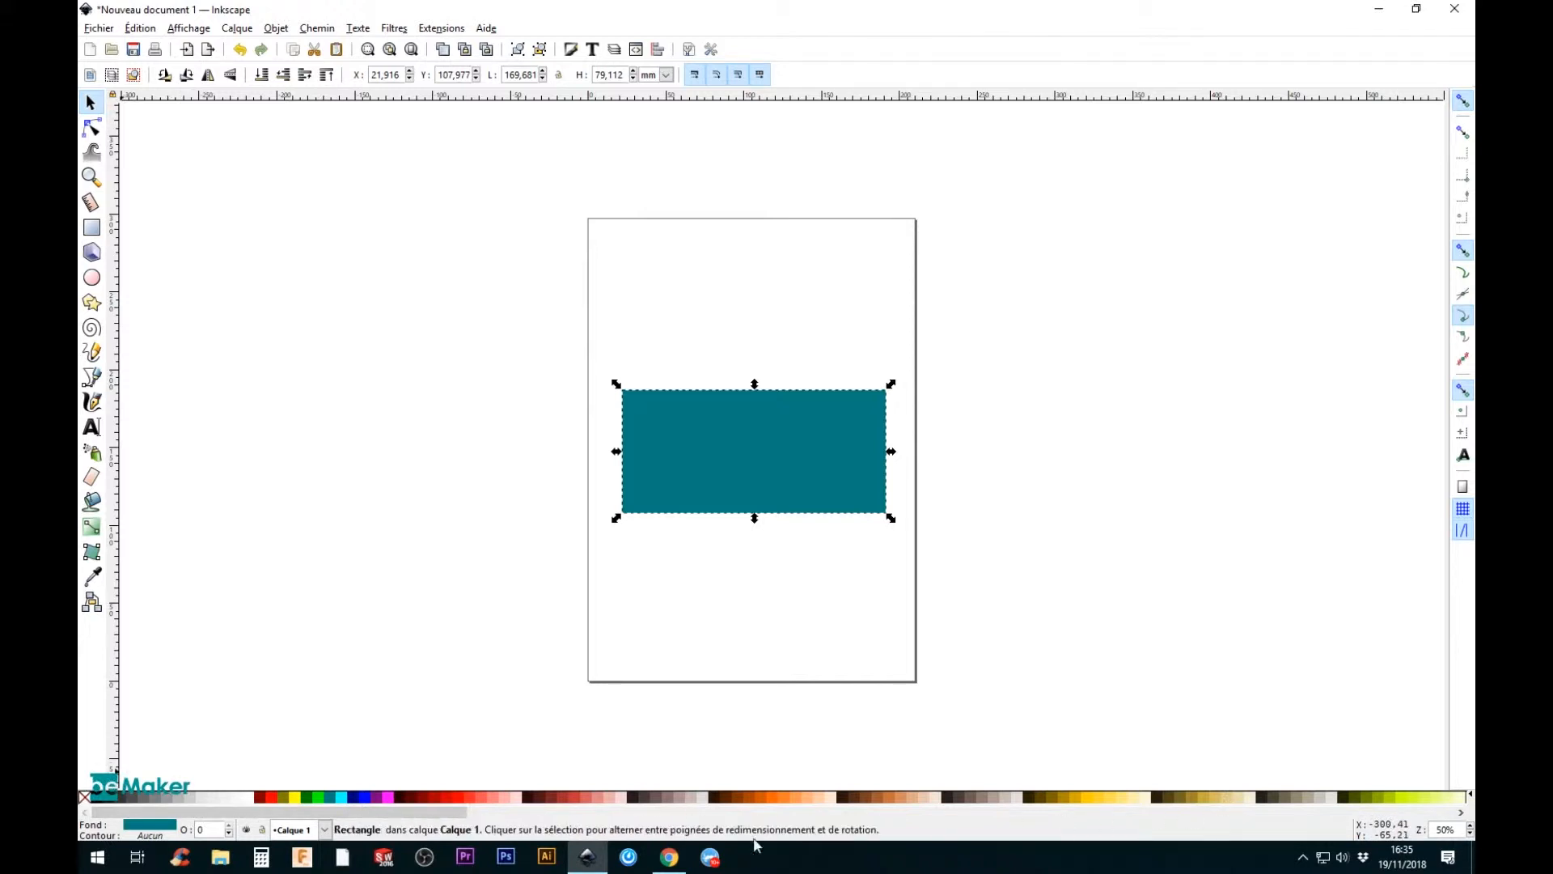
Fill the rectangle with violet (6600ff), try removing its fill, and undo the removal.
{"action": "left_click_drag", "start_coordinate": [344, 812], "coordinate": [155, 832]}
{"action": "left_click", "coordinate": [977, 797]}
{"action": "left_click", "coordinate": [85, 800]}
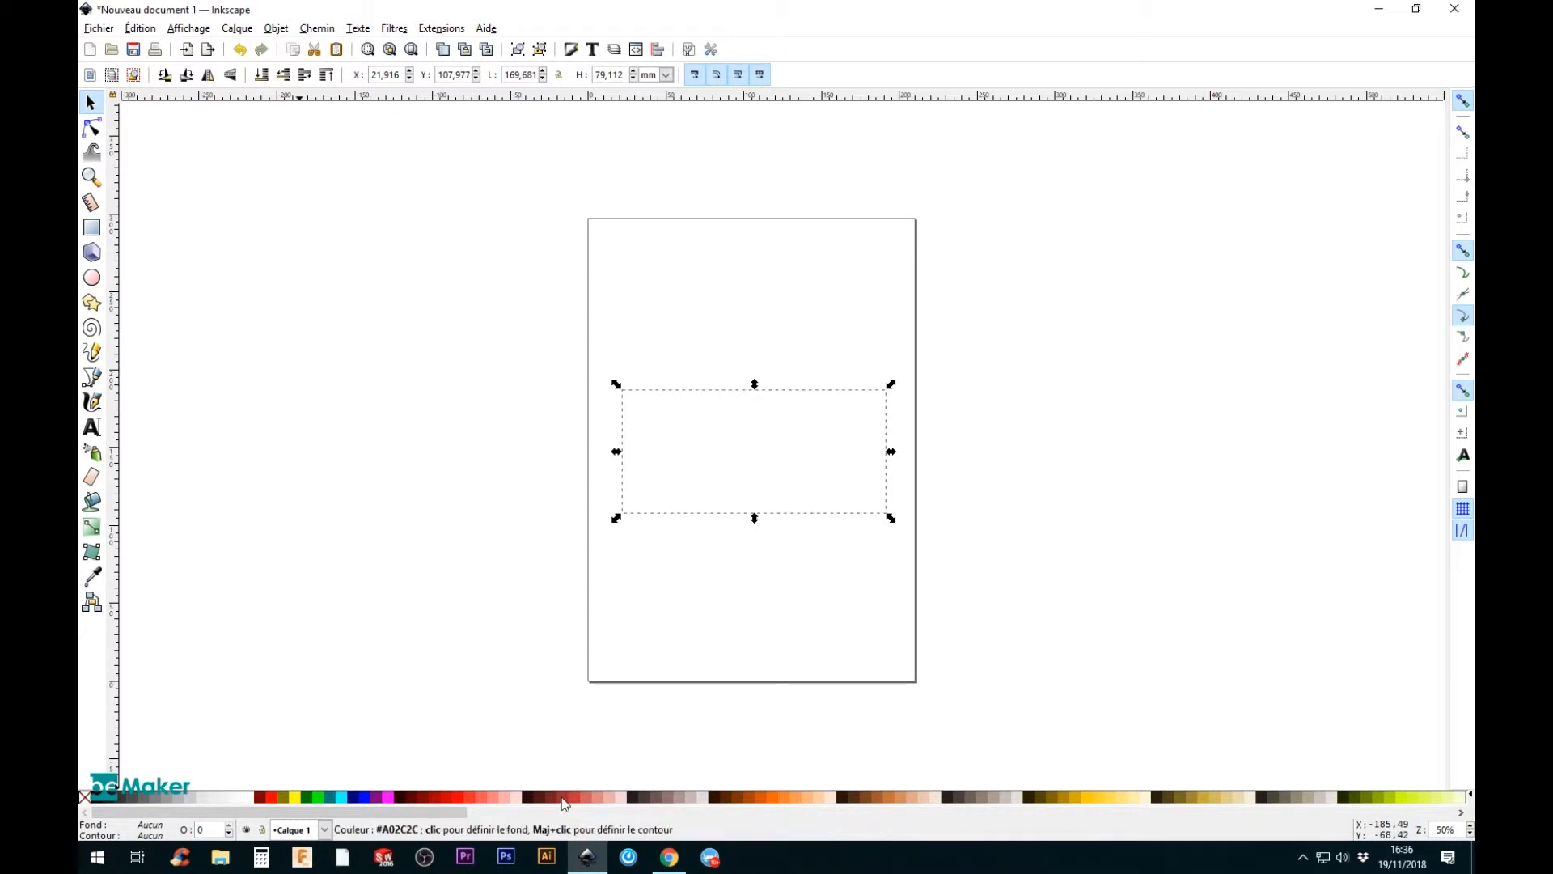
{"action": "key", "text": "ctrl+z"}
{"action": "left_click", "coordinate": [754, 650]}
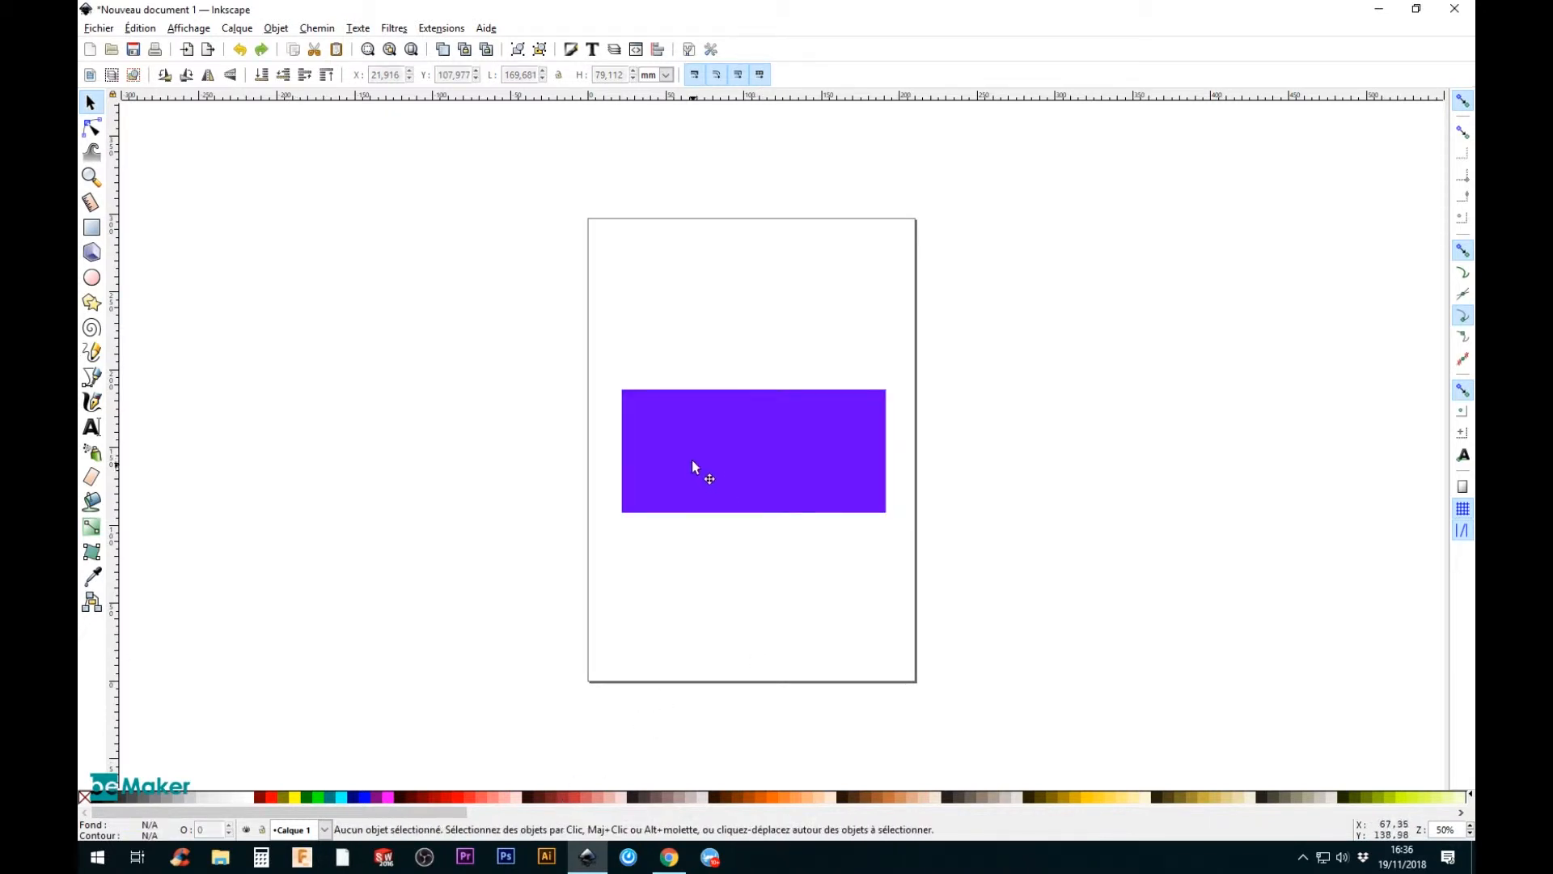
Move the violet rectangle slightly upward on the page and give it a red outline.
{"action": "left_click_drag", "start_coordinate": [692, 467], "coordinate": [693, 461]}
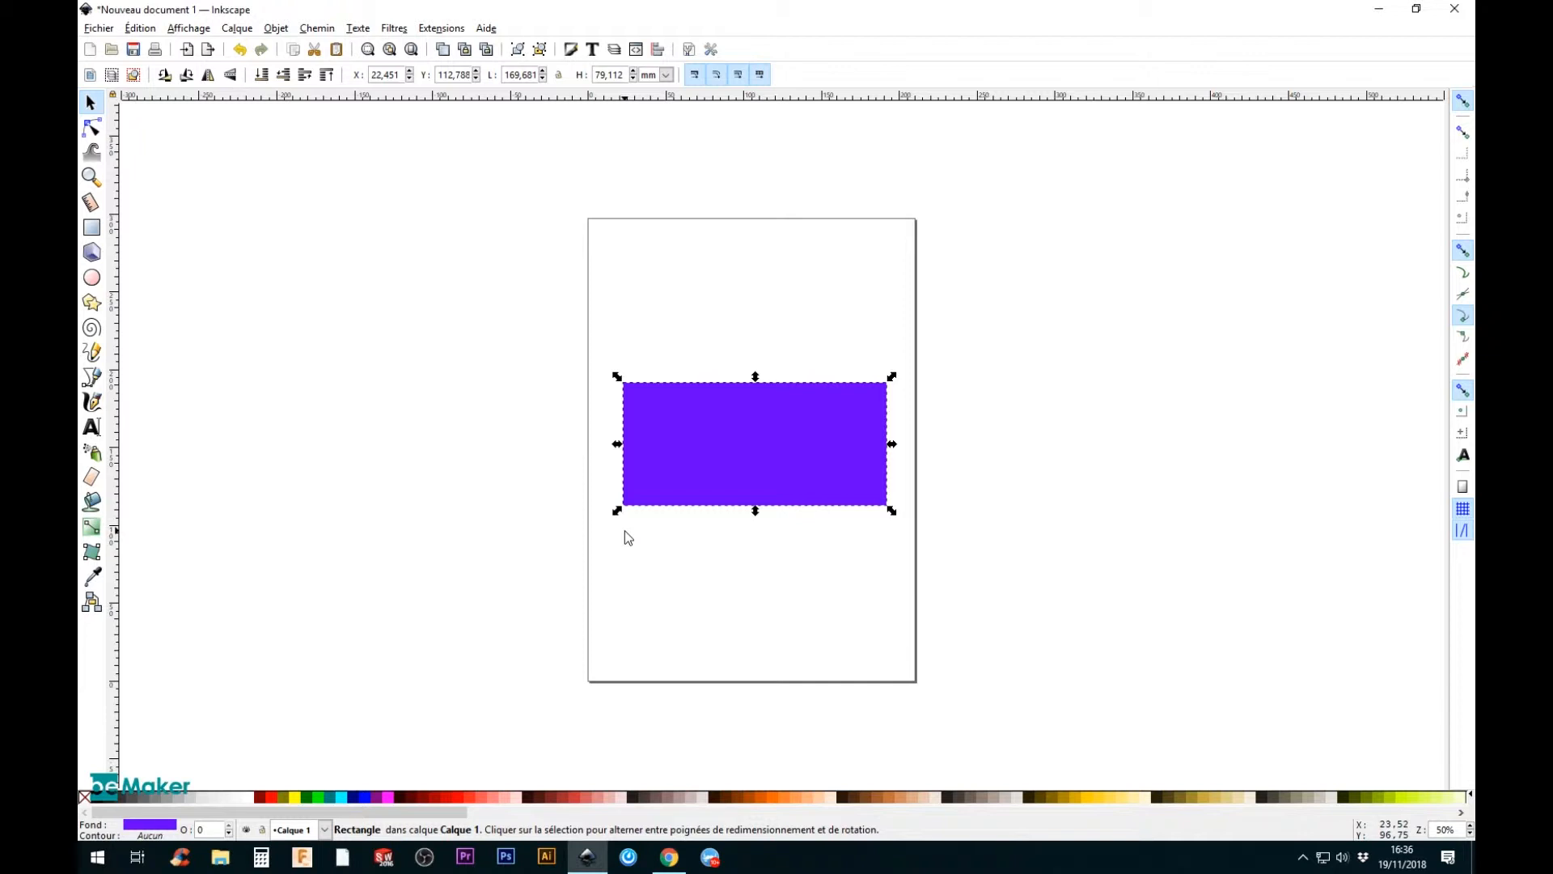
{"action": "key", "text": "shift"}
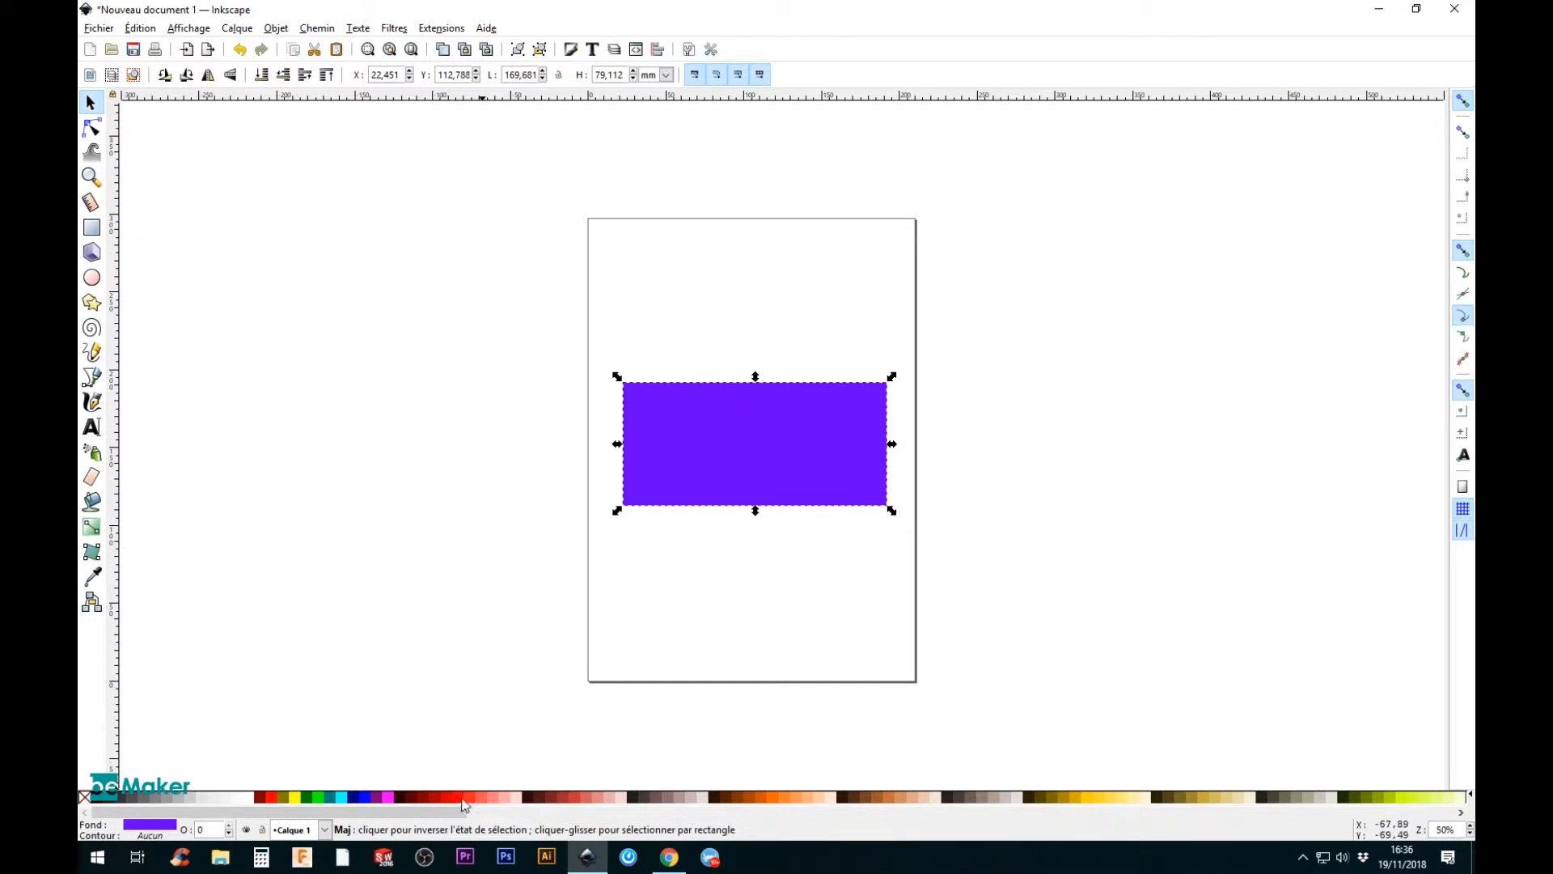
{"action": "left_click", "coordinate": [276, 799], "text": "shift"}
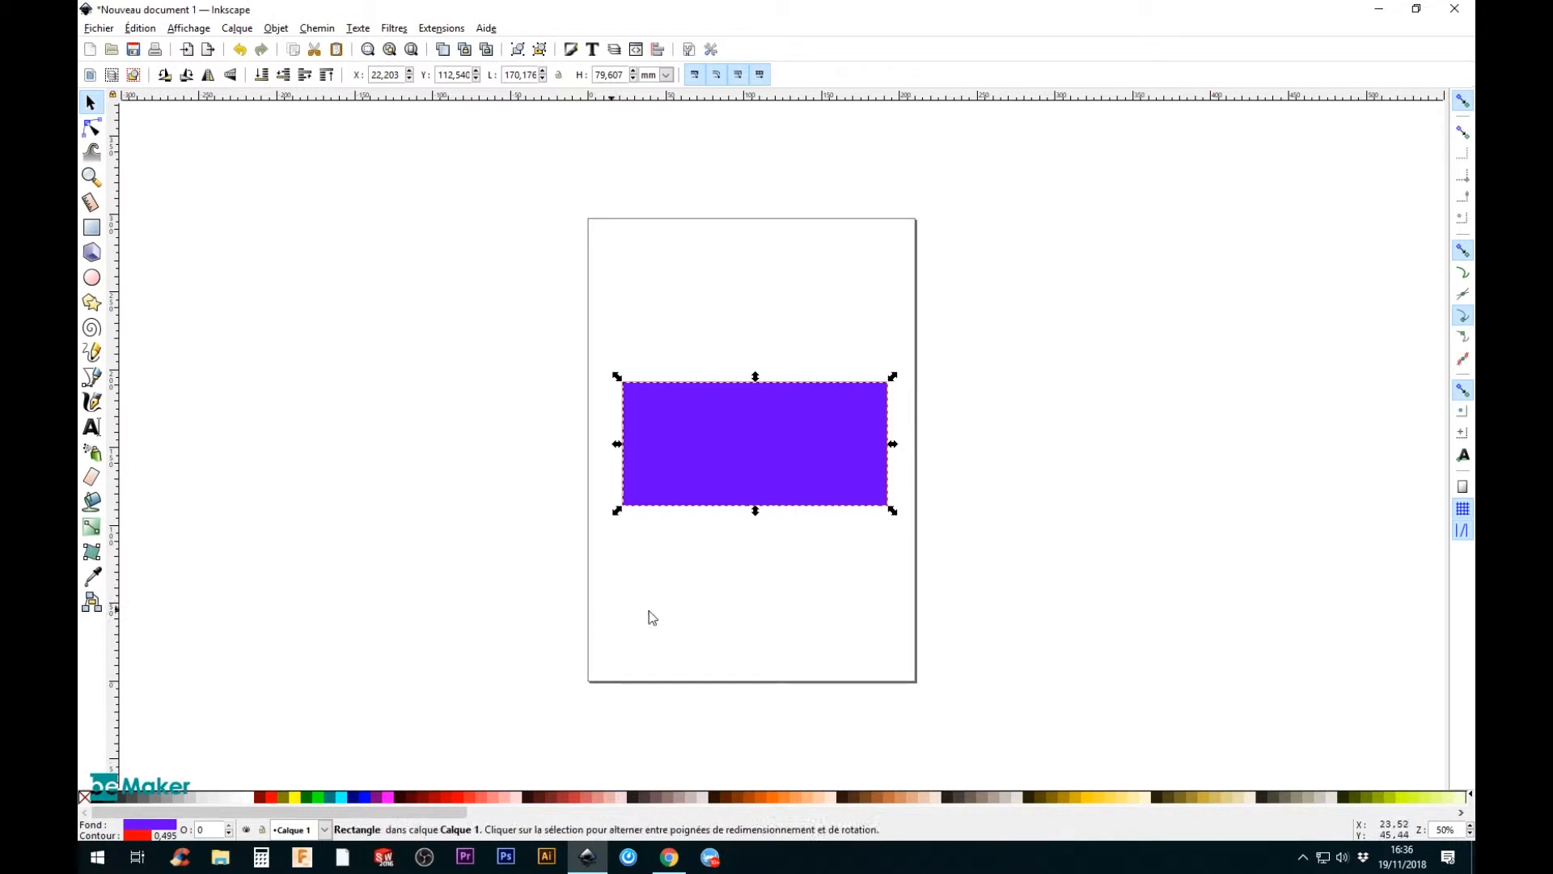
{"action": "left_click", "coordinate": [682, 594]}
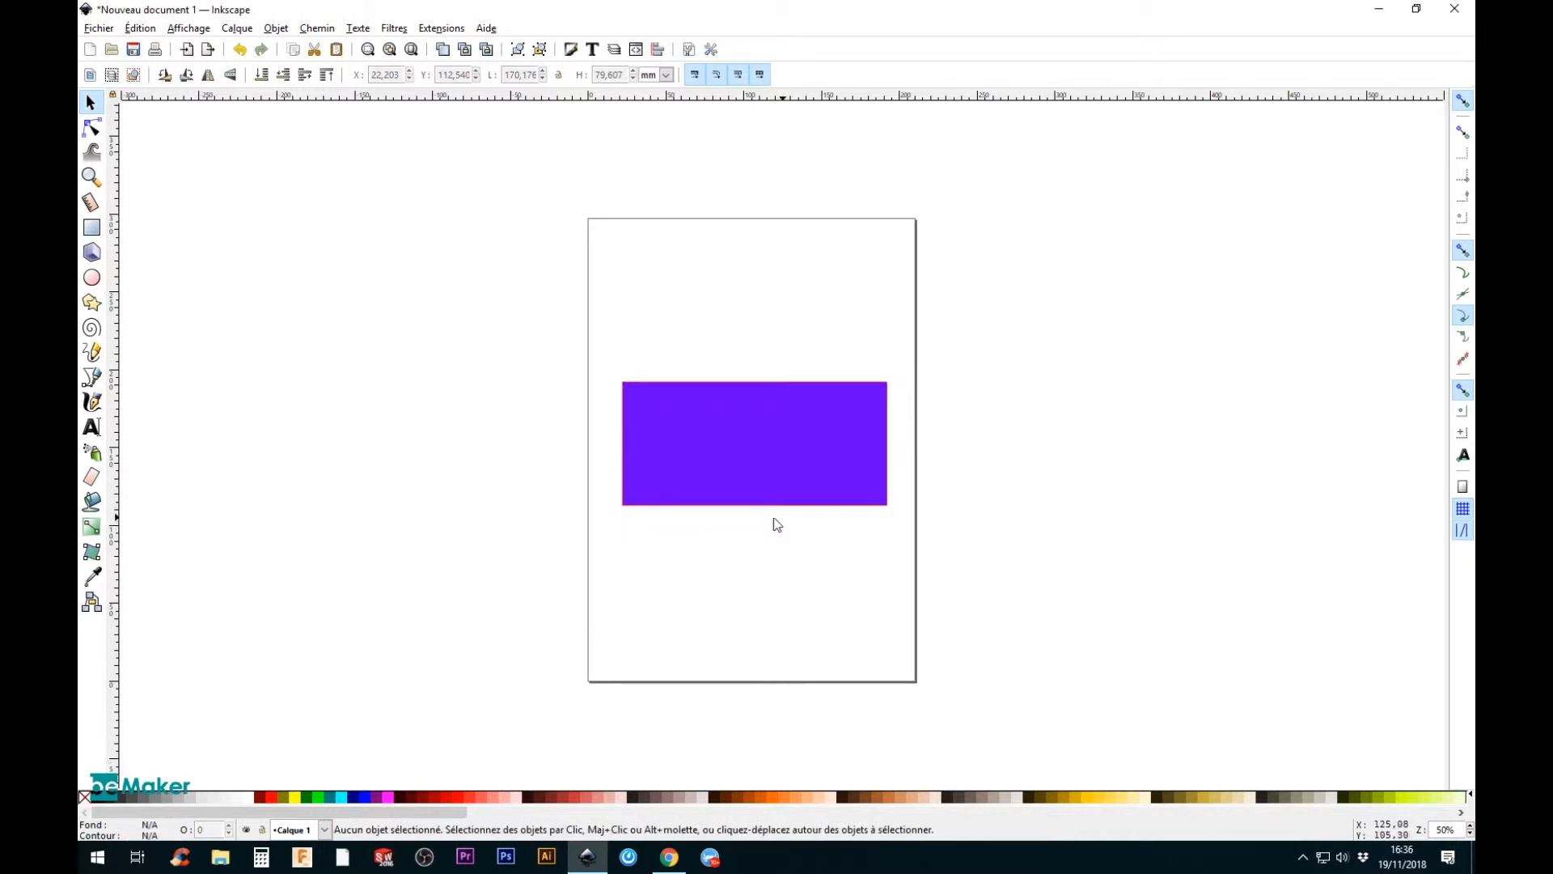
{"action": "scroll", "coordinate": [748, 526], "scroll_direction": "up", "scroll_amount": 1, "text": "ctrl"}
{"action": "scroll", "coordinate": [748, 525], "scroll_direction": "up", "scroll_amount": 3, "text": "ctrl"}
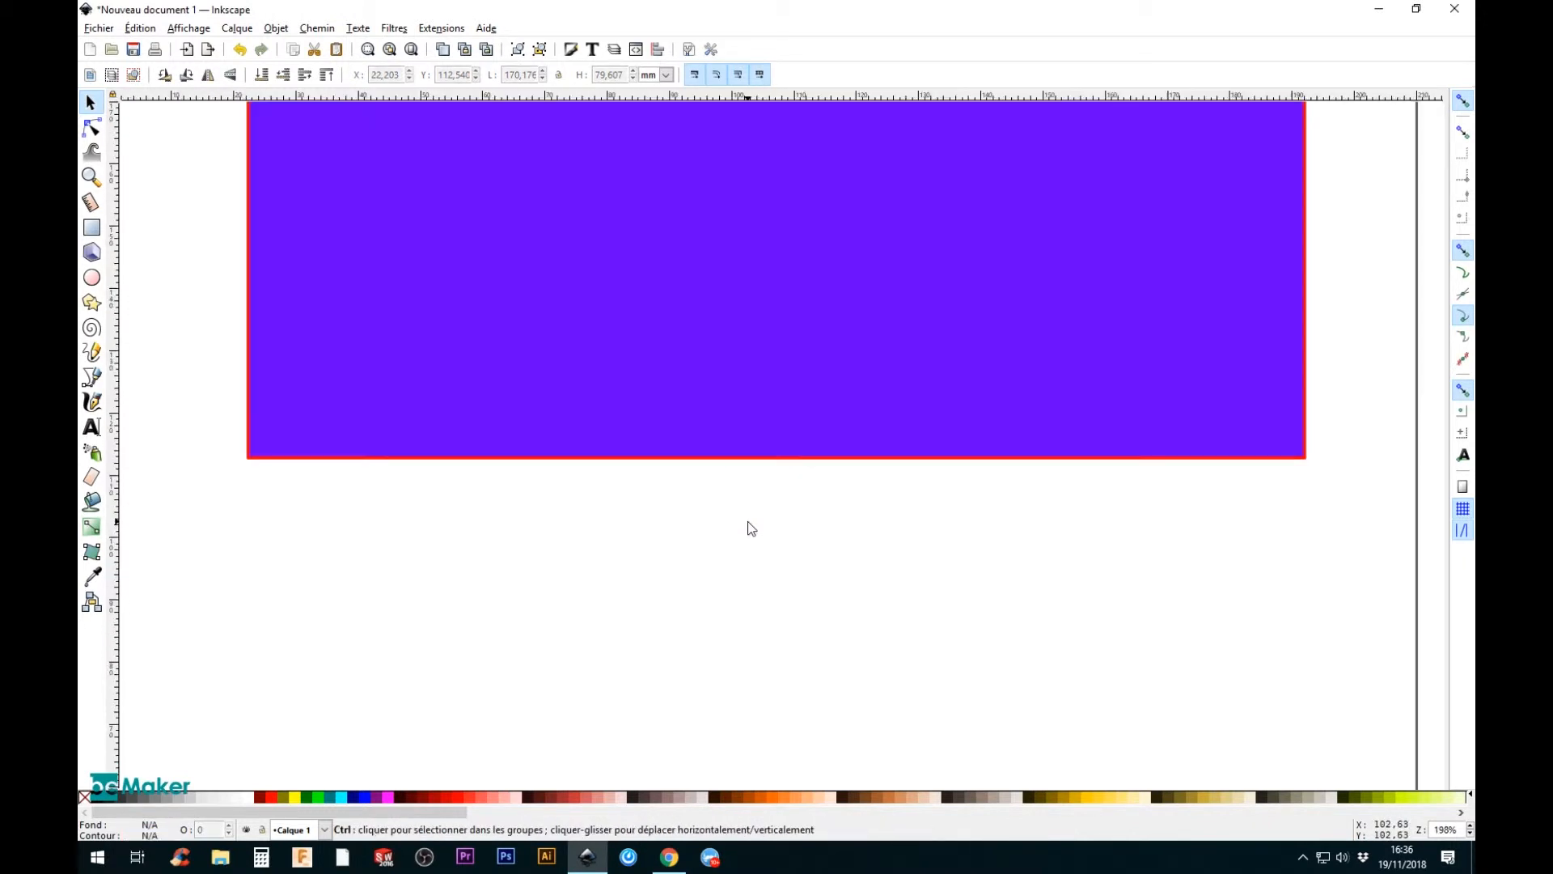
{"action": "scroll", "coordinate": [671, 534], "scroll_direction": "down", "scroll_amount": 1, "text": "ctrl"}
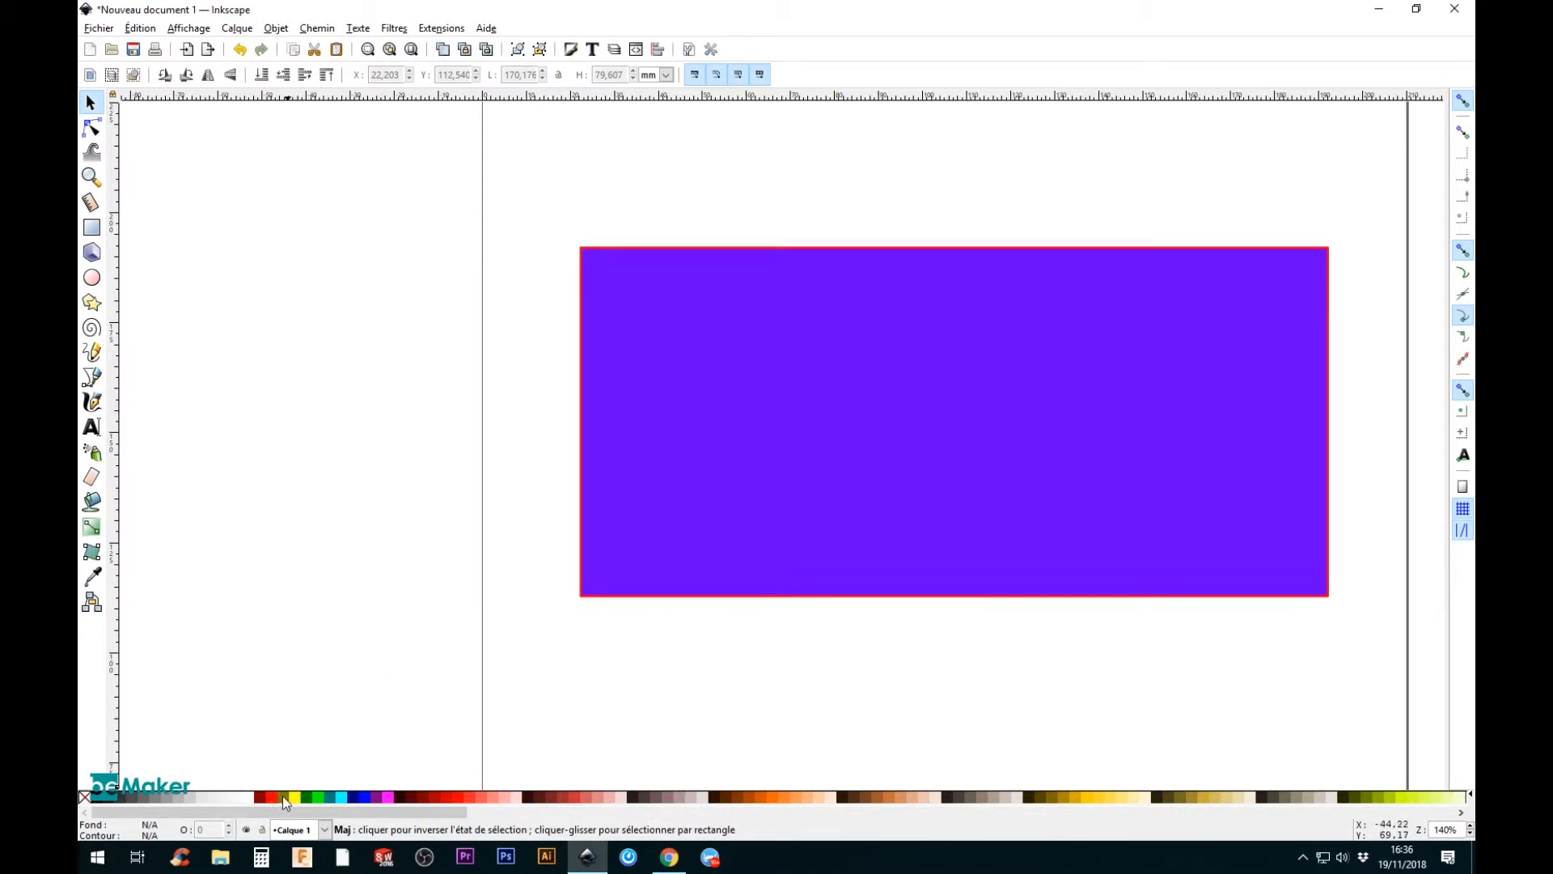
Recolour the rectangle's outline, trying magenta and blue before settling on cyan.
{"action": "left_click", "coordinate": [710, 484]}
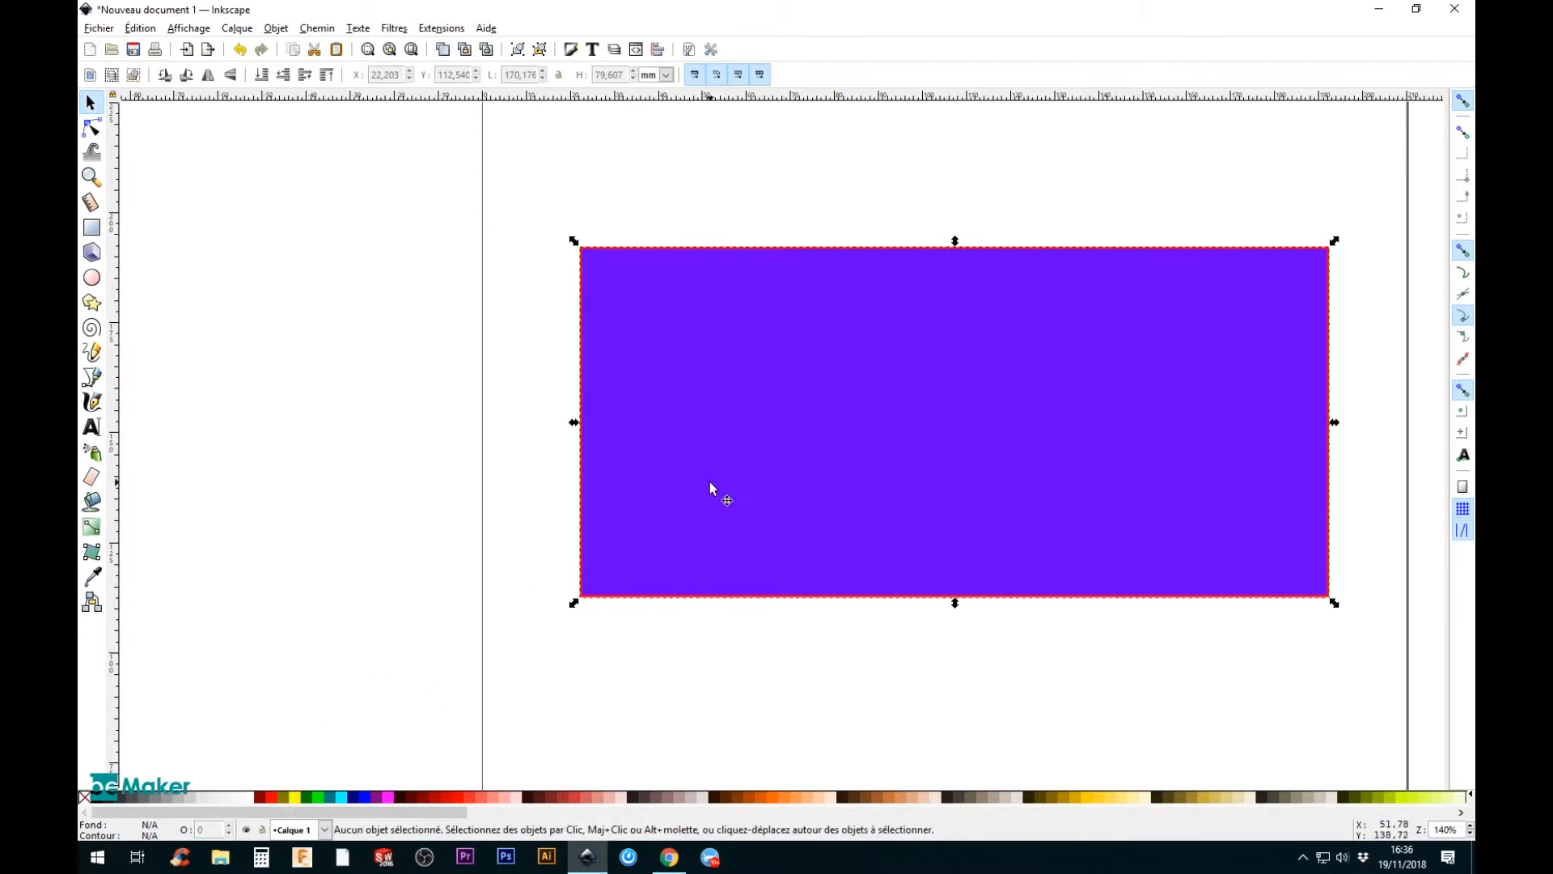
{"action": "left_click", "coordinate": [390, 797], "text": "shift"}
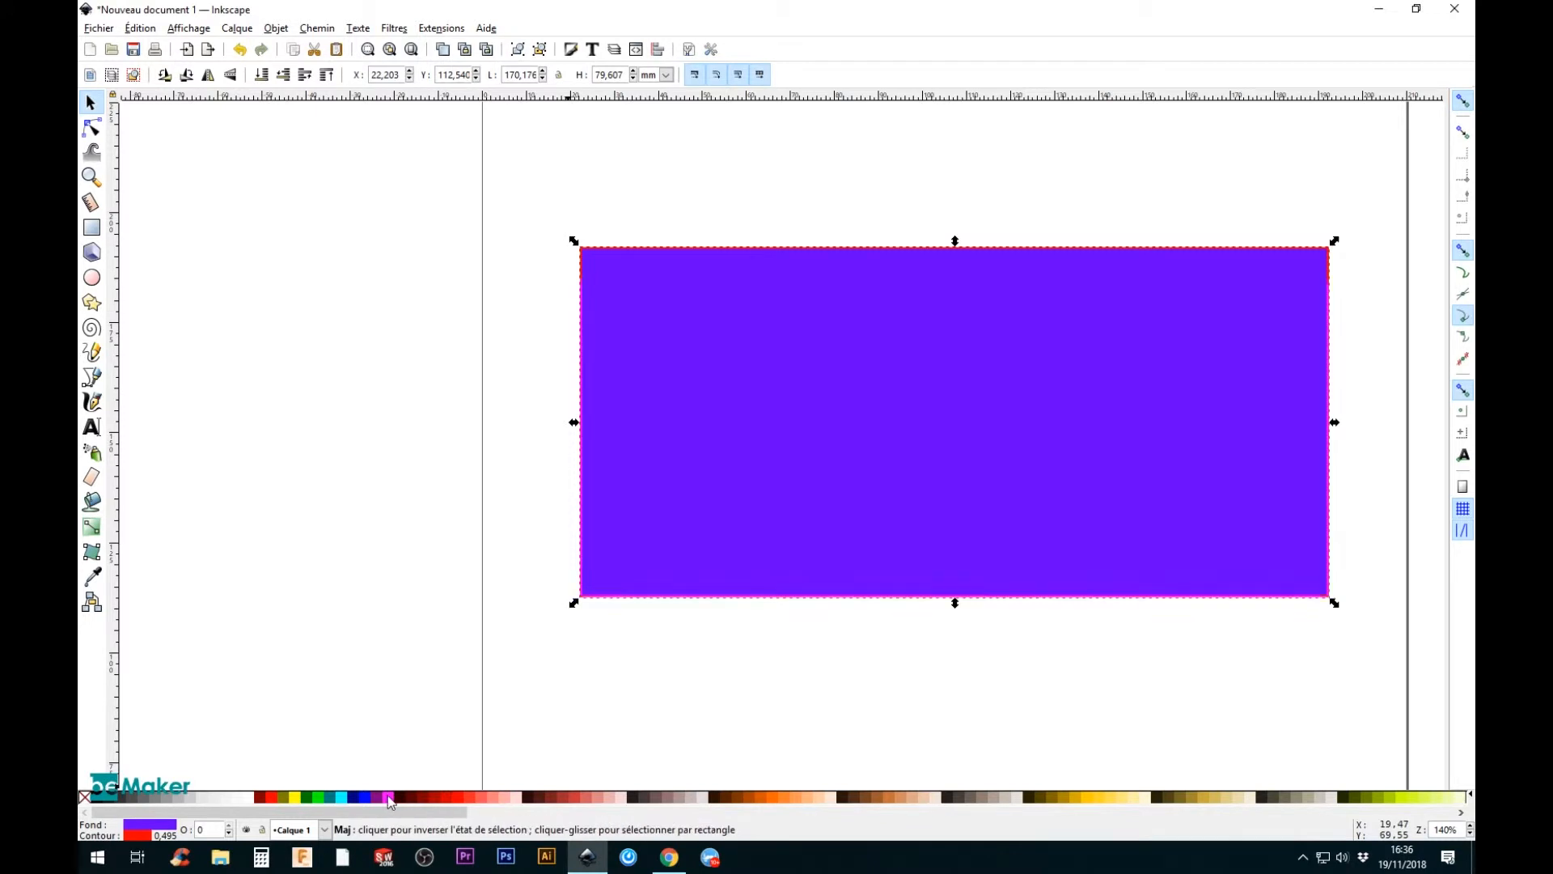
{"action": "left_click", "coordinate": [365, 798], "text": "shift"}
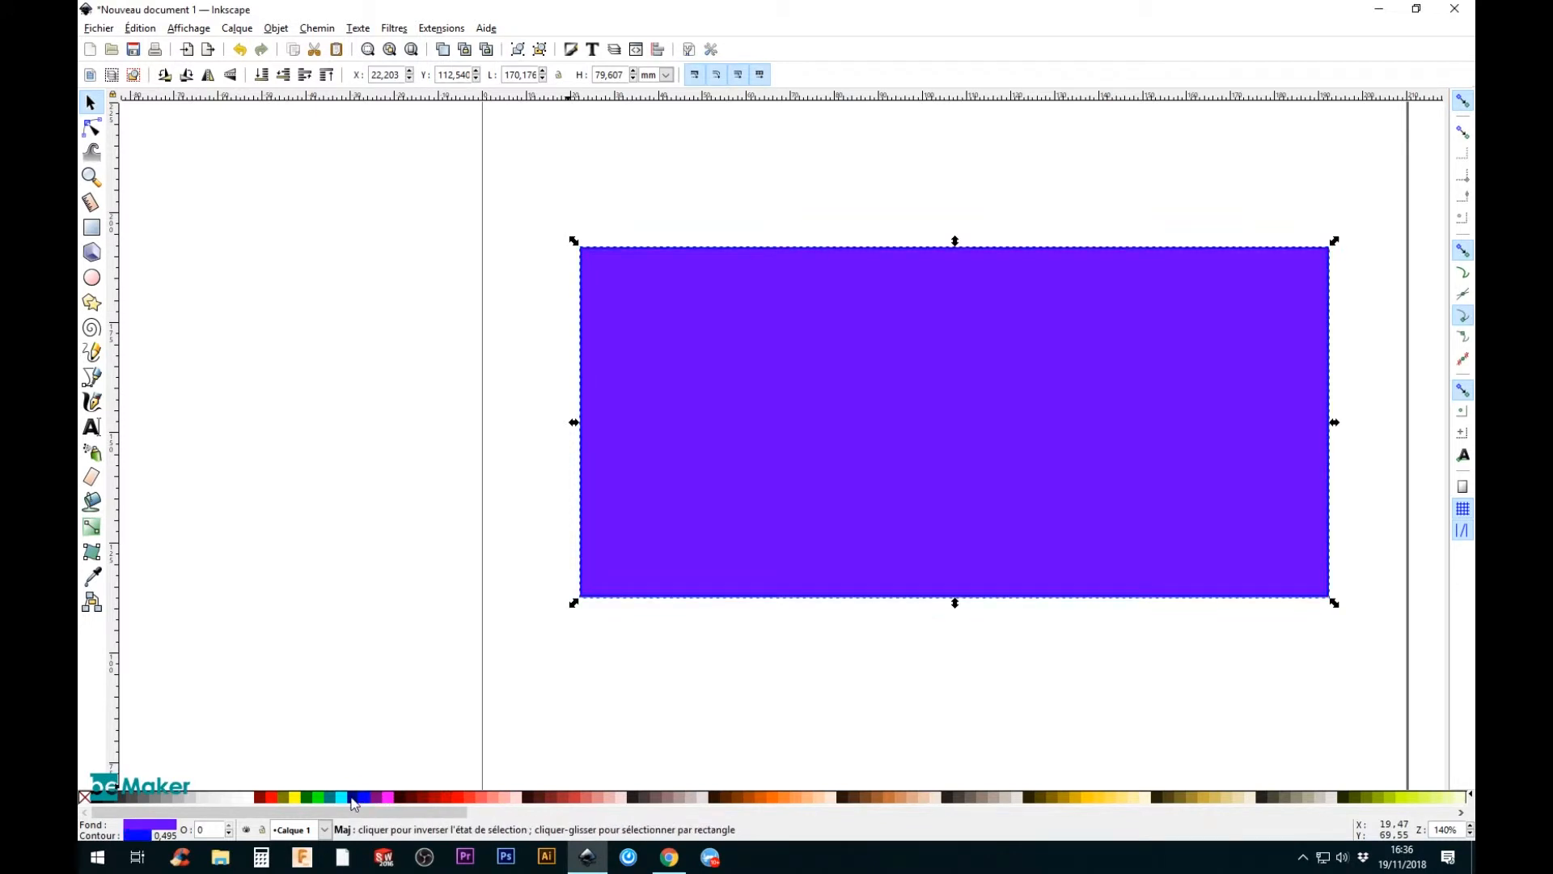
{"action": "left_click", "coordinate": [340, 799], "text": "shift"}
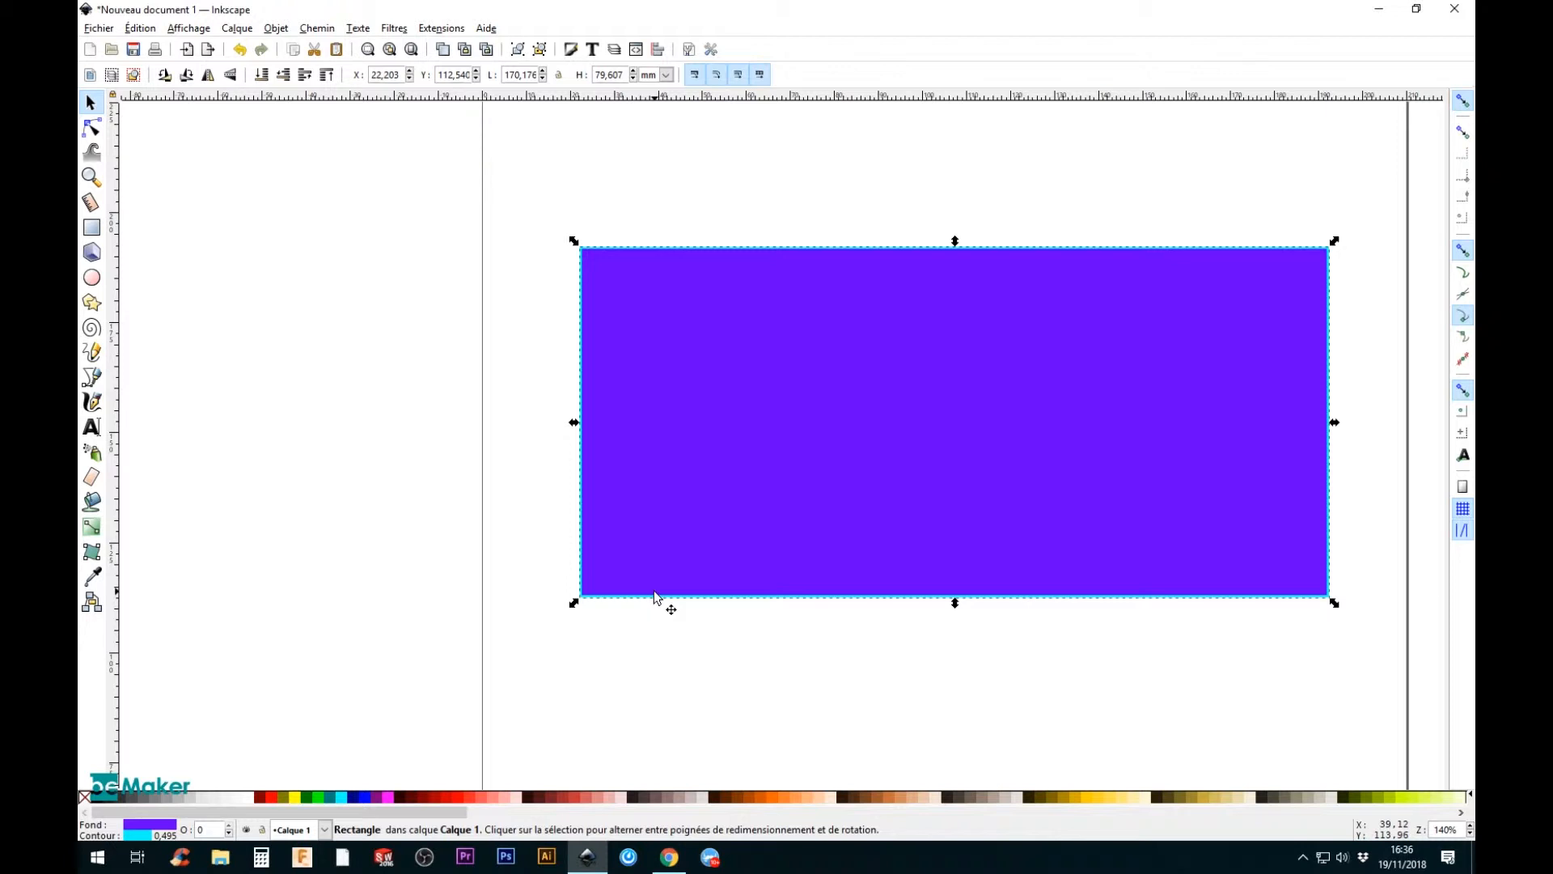
{"action": "scroll", "coordinate": [712, 579], "scroll_direction": "up", "scroll_amount": 2}
{"action": "scroll", "coordinate": [712, 579], "scroll_direction": "down", "scroll_amount": 2}
{"action": "scroll", "coordinate": [725, 524], "scroll_direction": "up", "scroll_amount": 1}
{"action": "scroll", "coordinate": [725, 525], "scroll_direction": "down", "scroll_amount": 2}
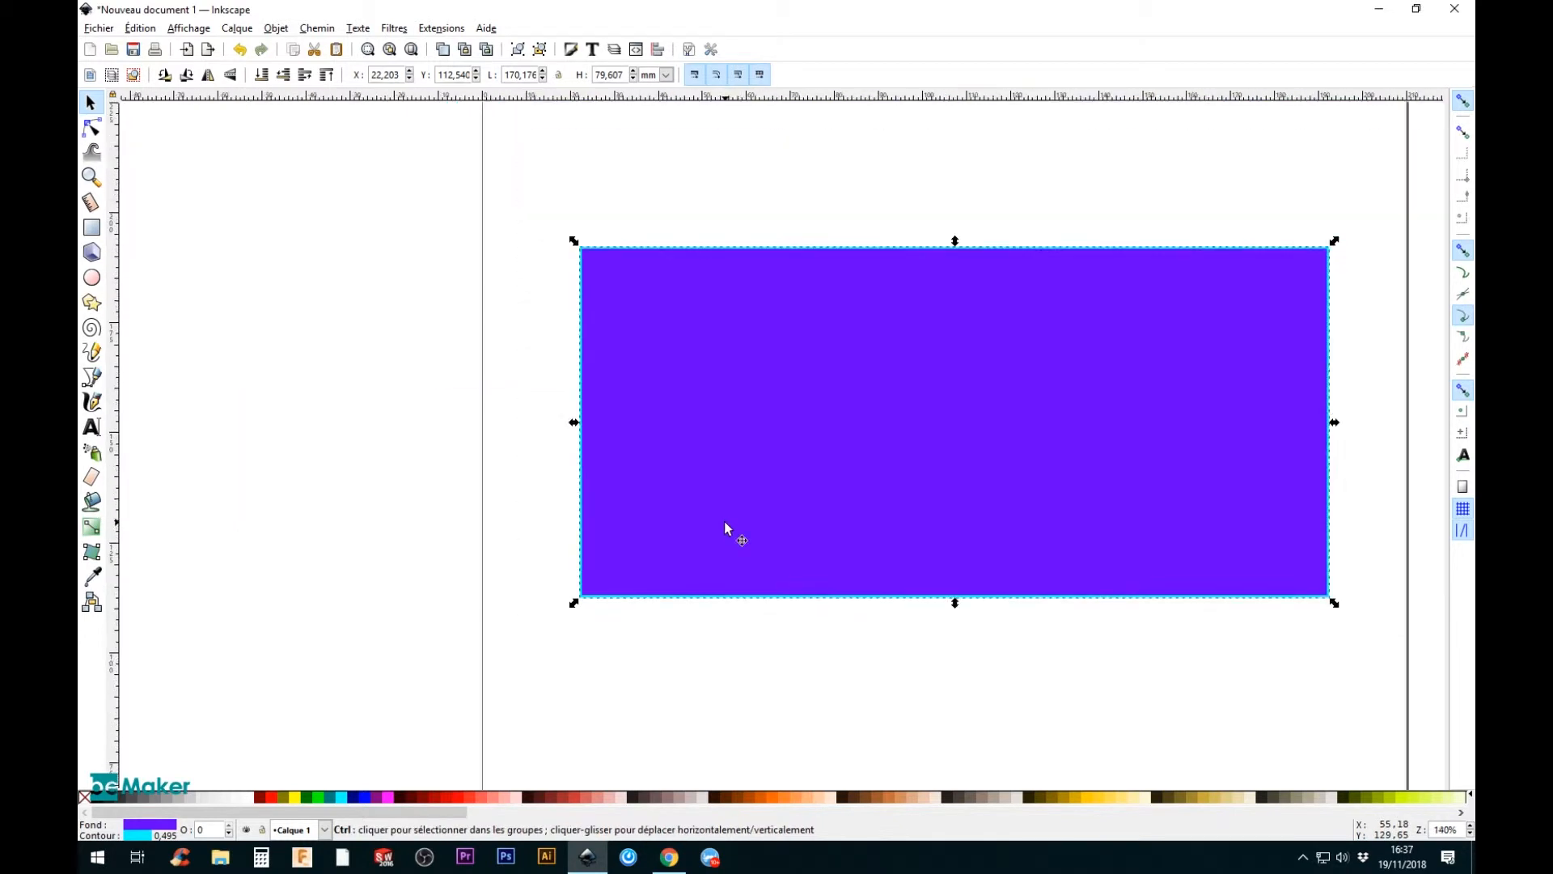
{"action": "scroll", "coordinate": [725, 529], "scroll_direction": "up", "scroll_amount": 1}
{"action": "scroll", "coordinate": [768, 522], "scroll_direction": "right", "scroll_amount": 3}
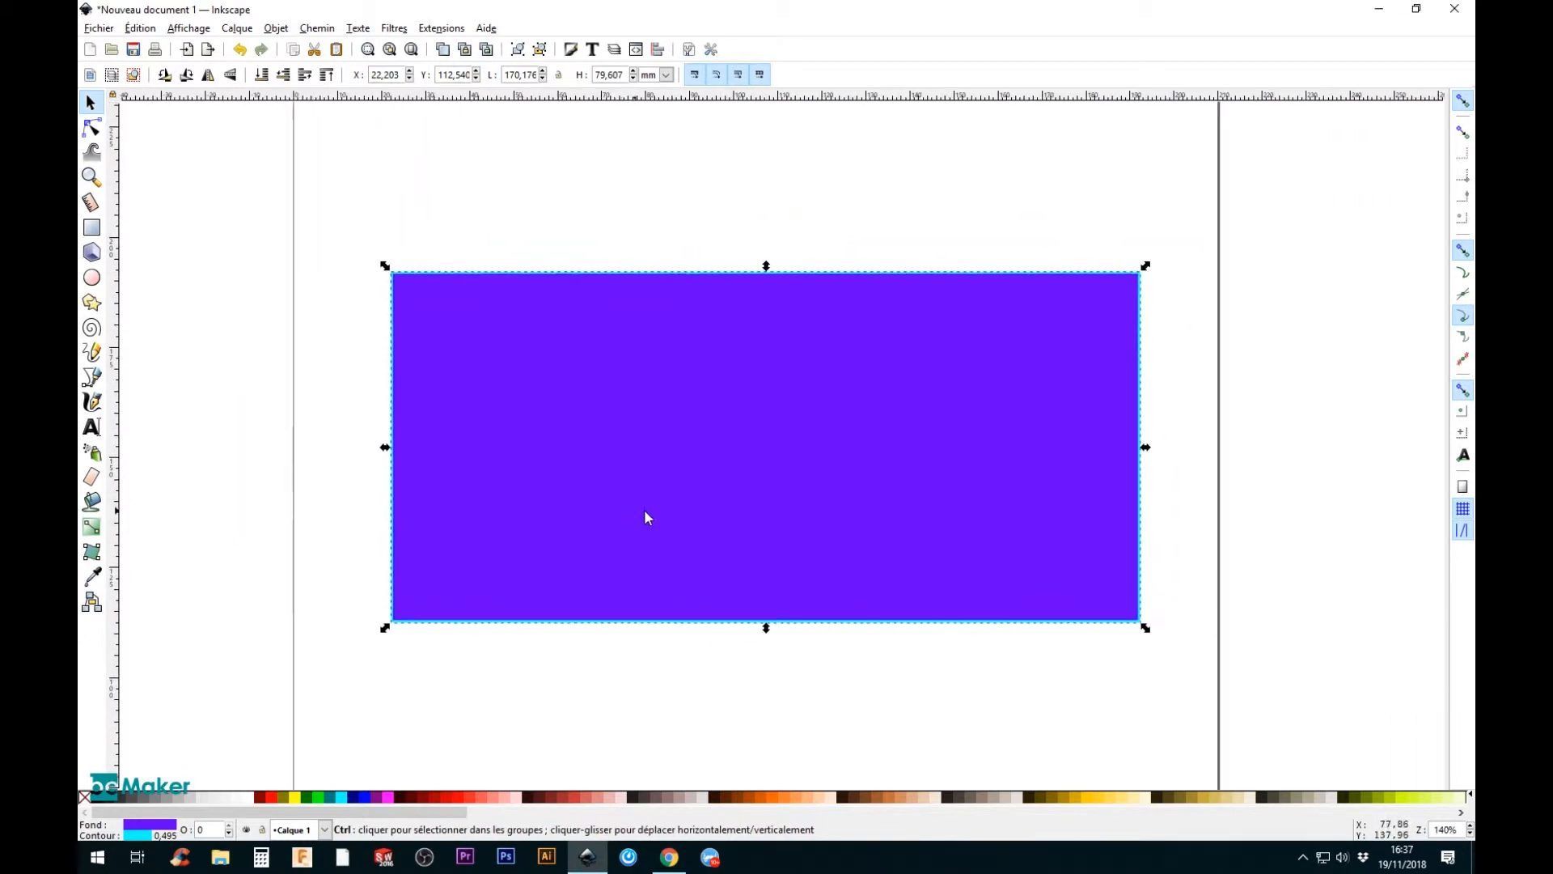
{"action": "left_click", "coordinate": [595, 663]}
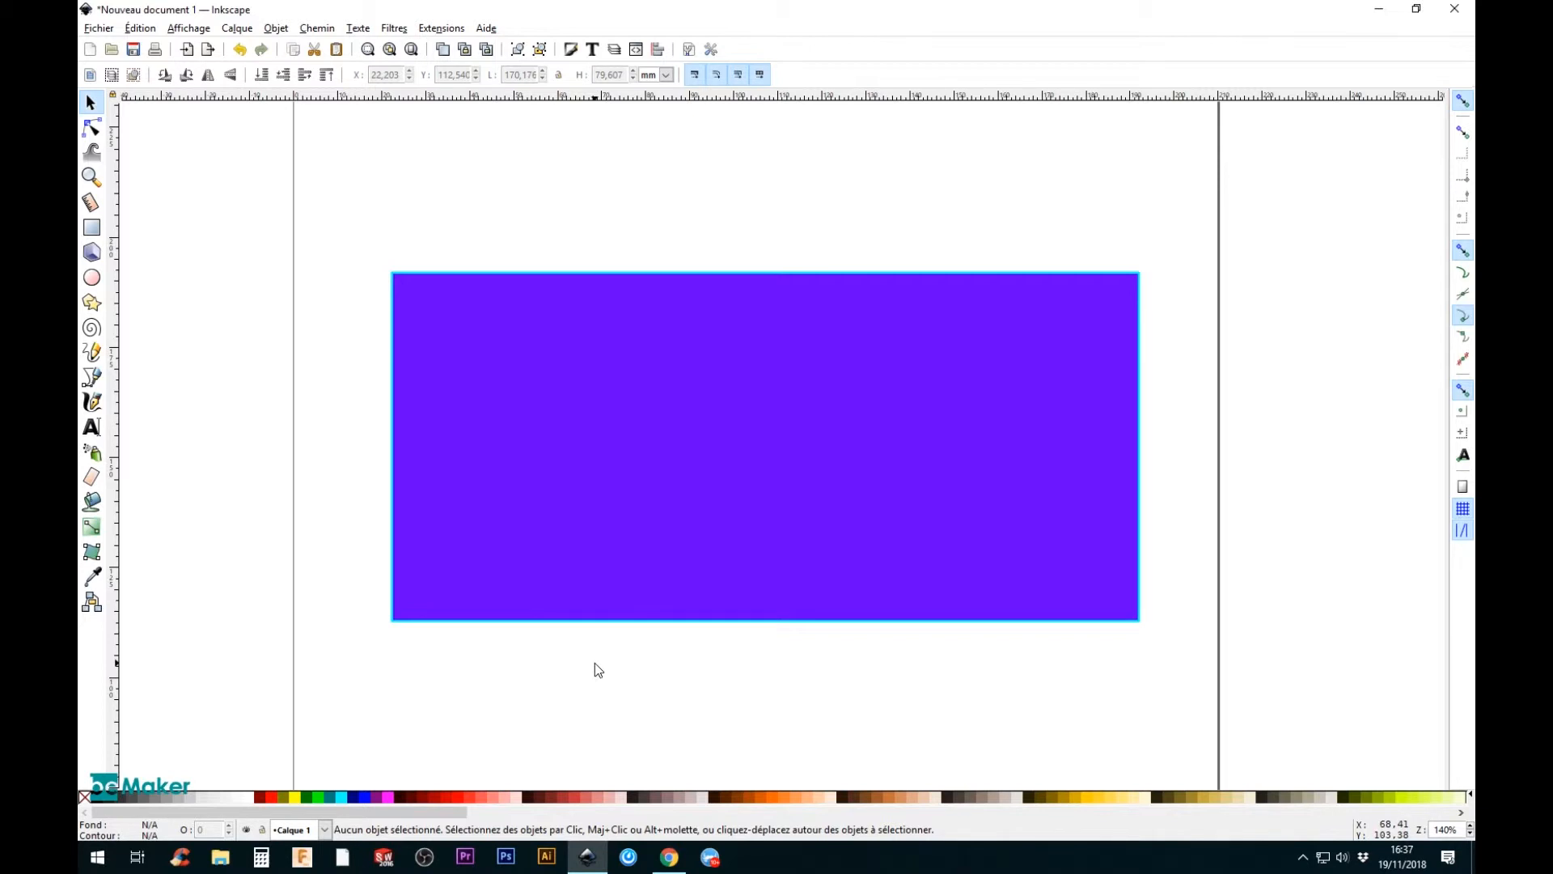
Open the fill and stroke settings for the rectangle and review its fill, outline colour and outline style options.
{"action": "left_click", "coordinate": [480, 438]}
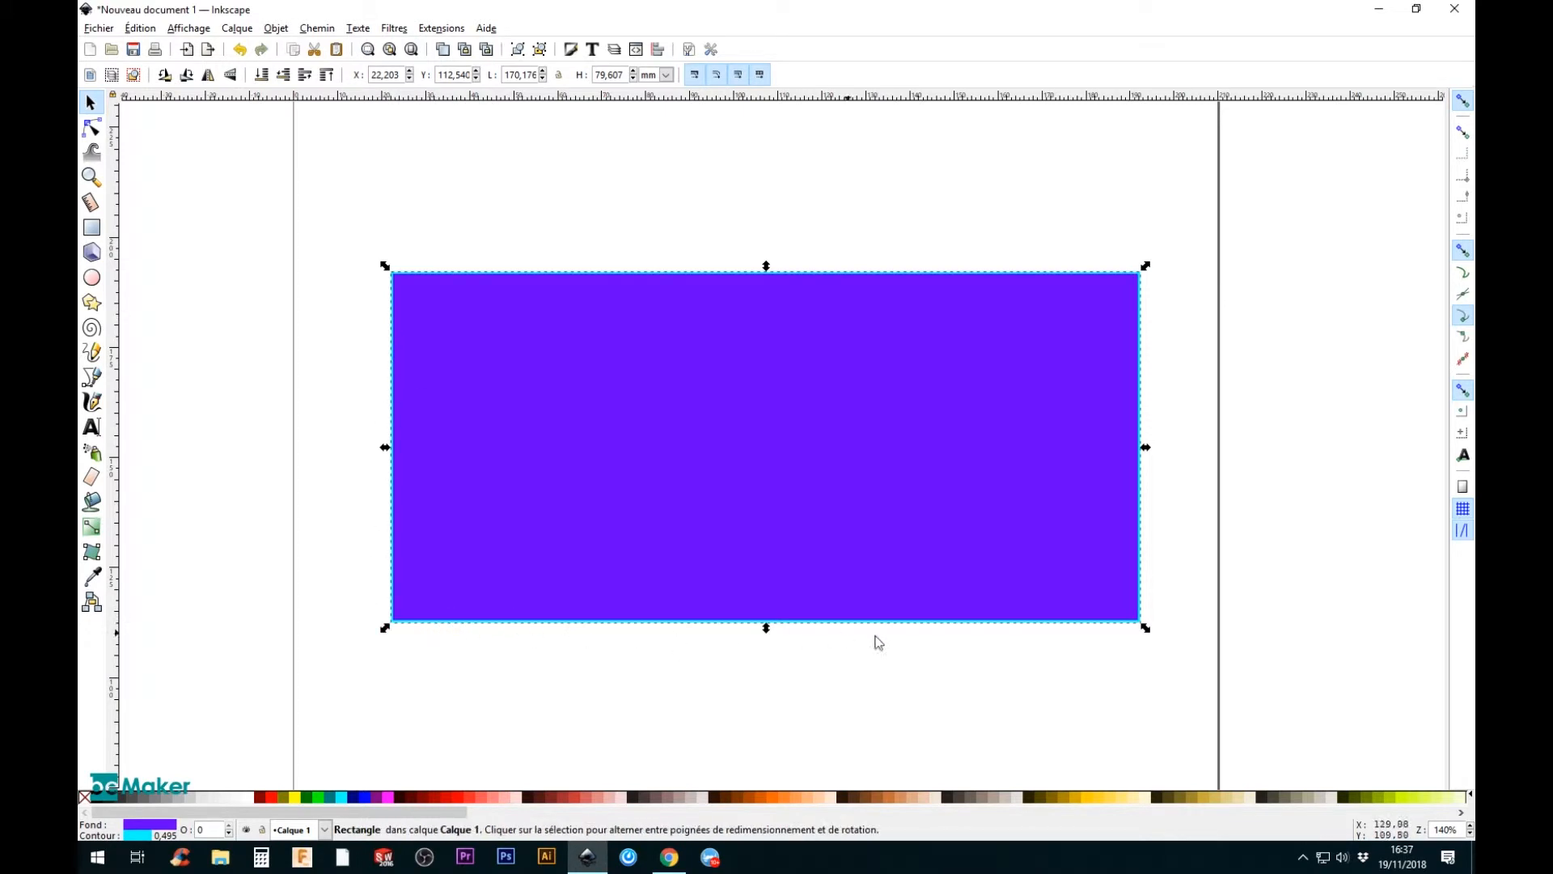
{"action": "left_click", "coordinate": [569, 50]}
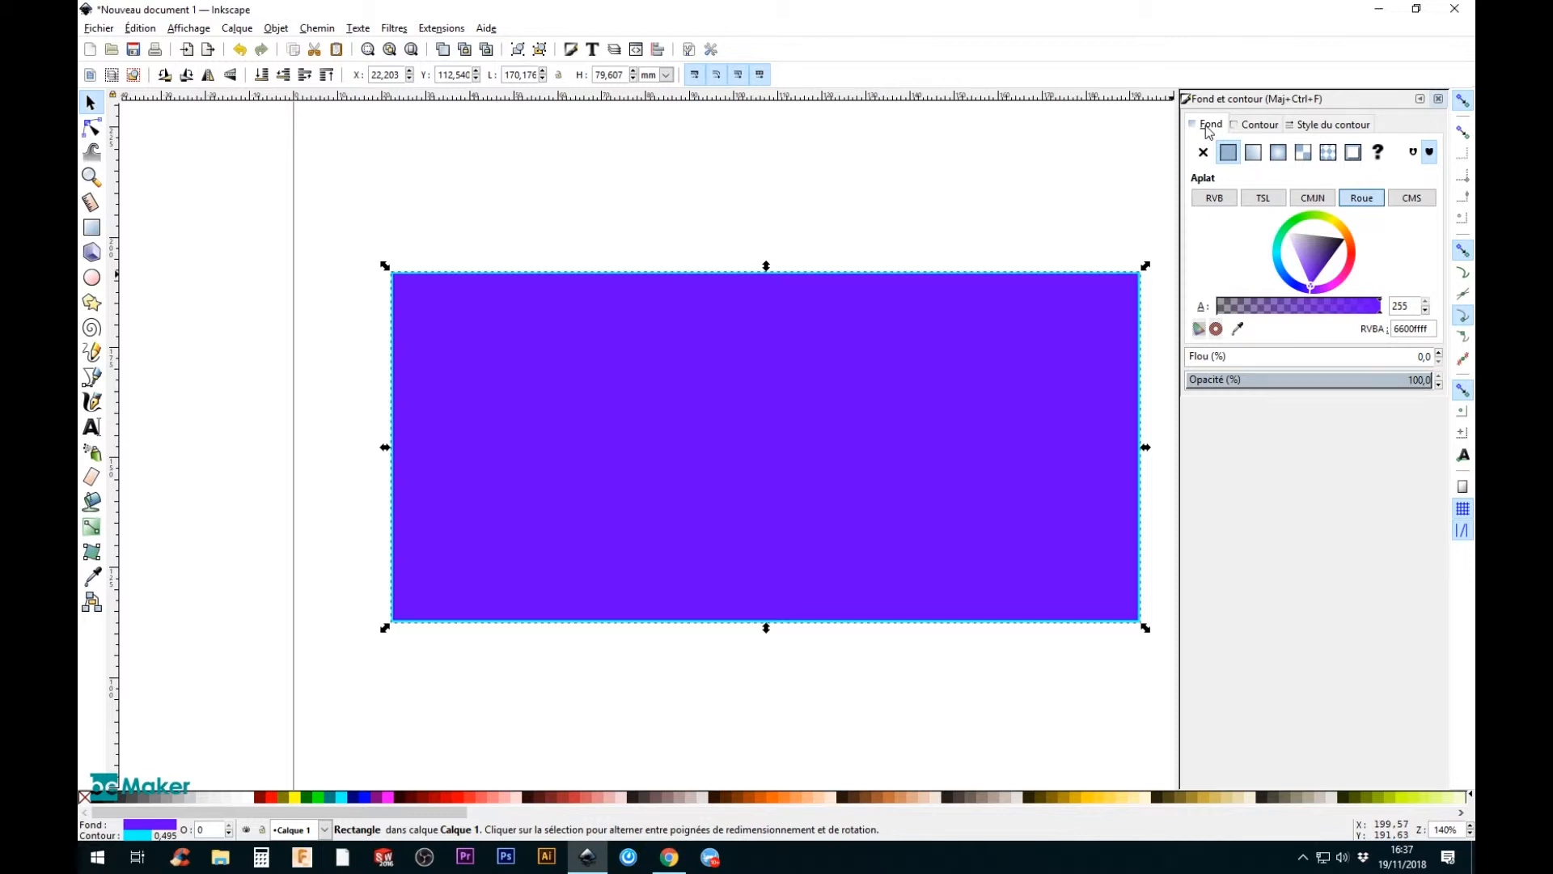
{"action": "left_click", "coordinate": [1261, 132]}
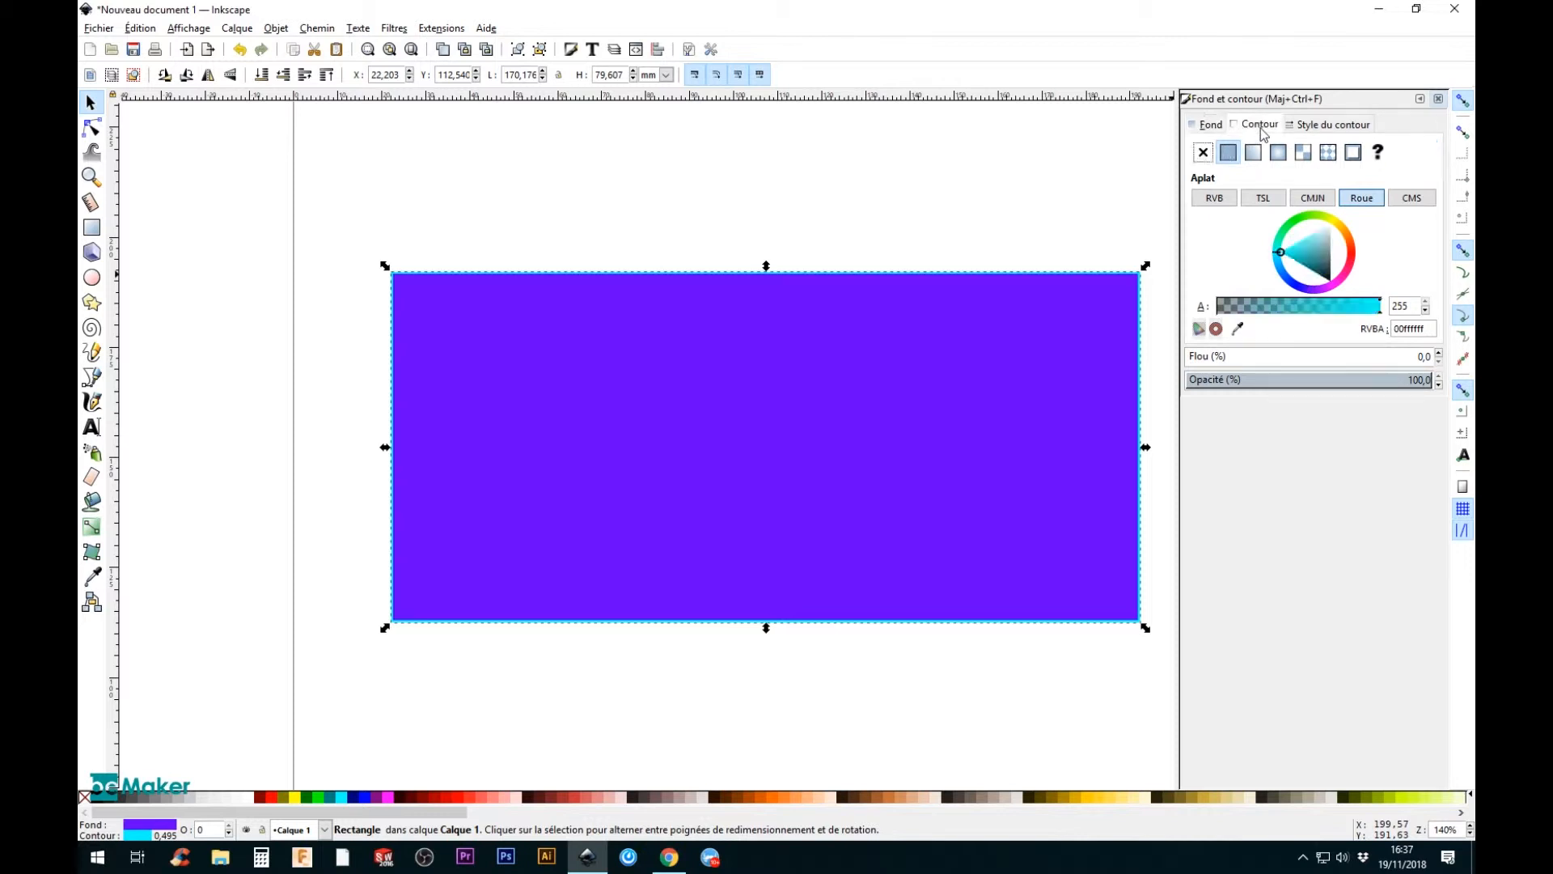
{"action": "left_click", "coordinate": [1327, 128]}
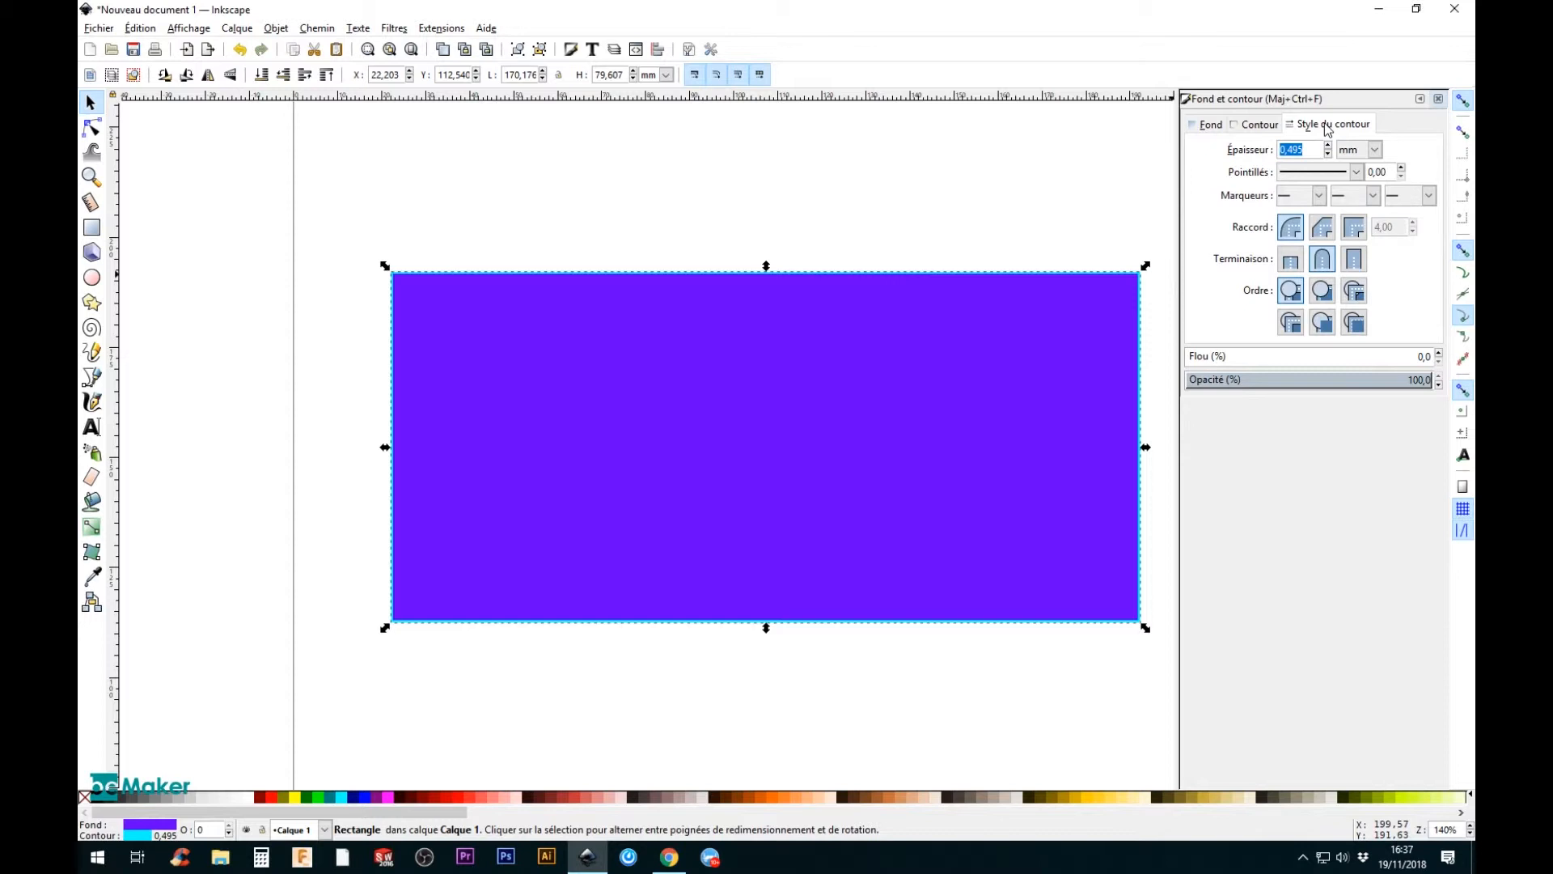
{"action": "left_click", "coordinate": [1210, 129]}
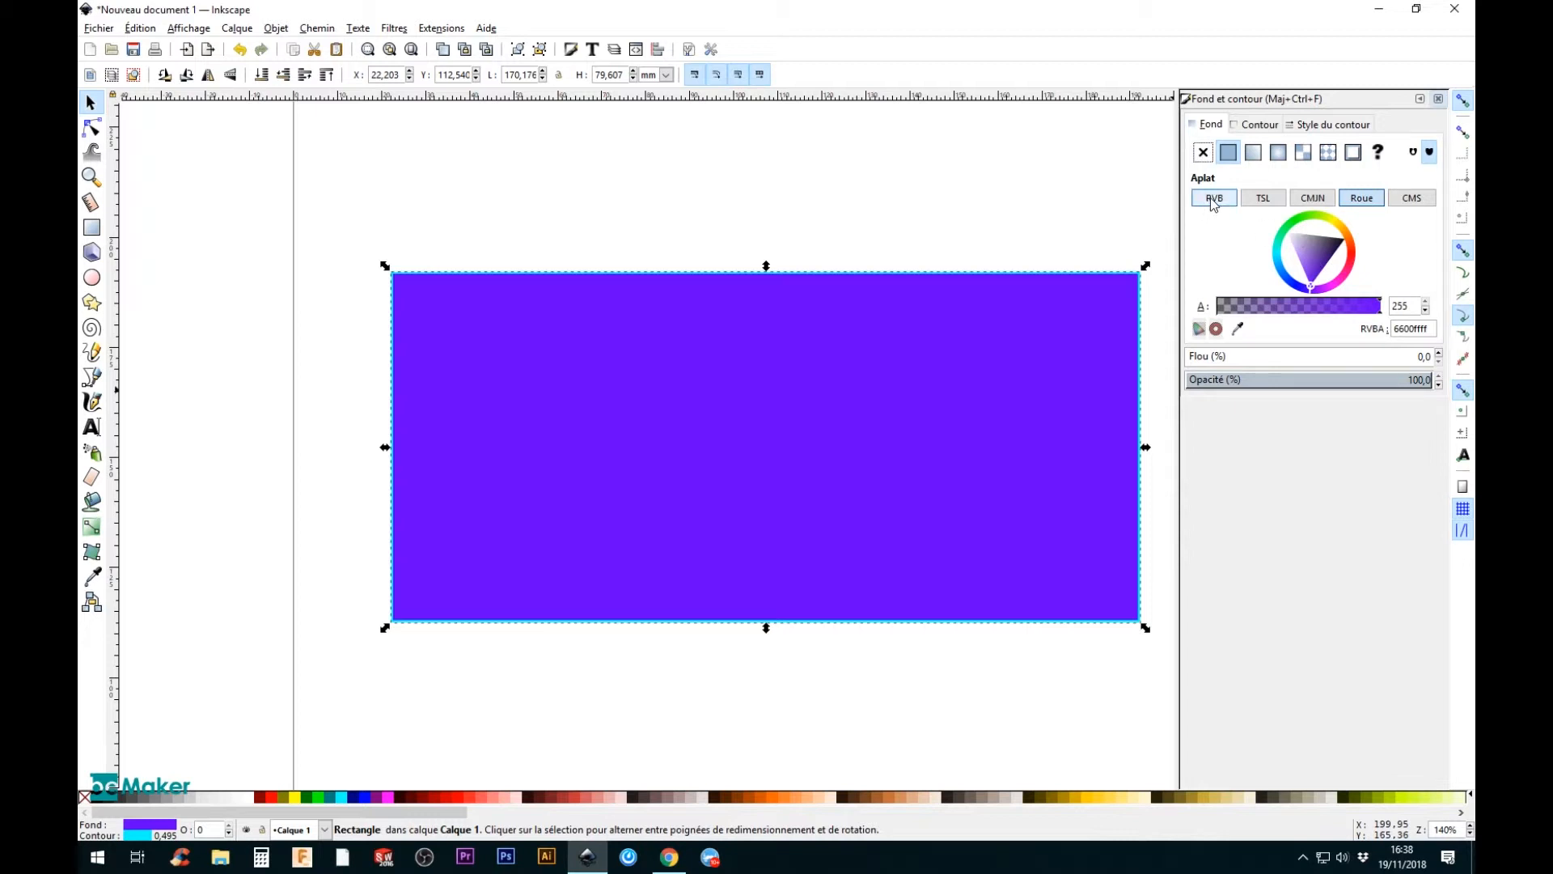
Set the rectangle's fill to red (ff0025ff) using the colour wheel.
{"action": "left_click", "coordinate": [1363, 199]}
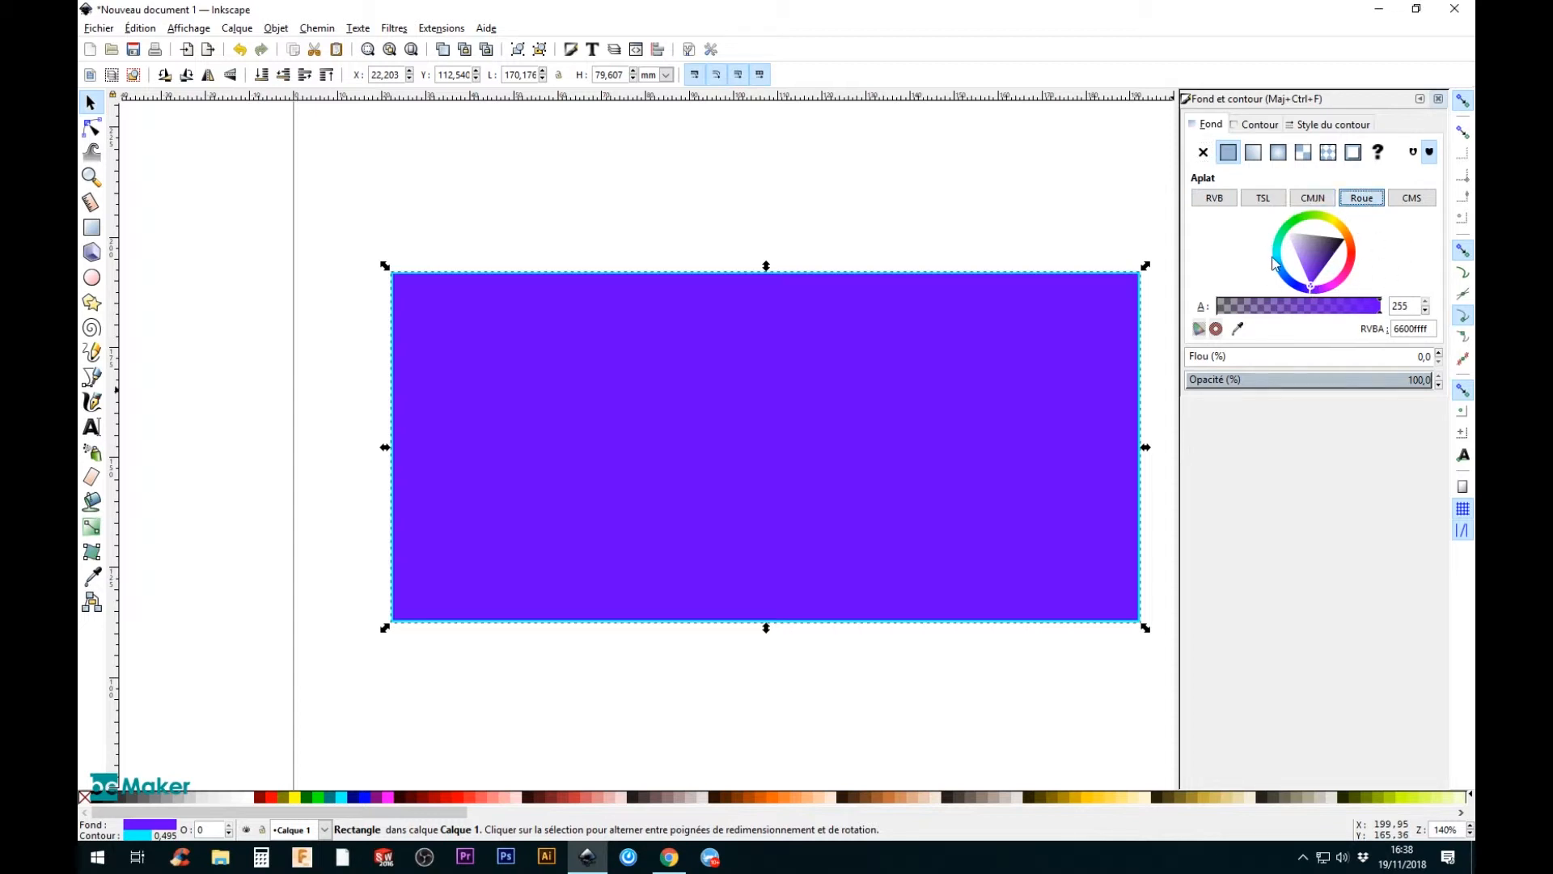
{"action": "left_click_drag", "start_coordinate": [1310, 284], "coordinate": [1358, 253]}
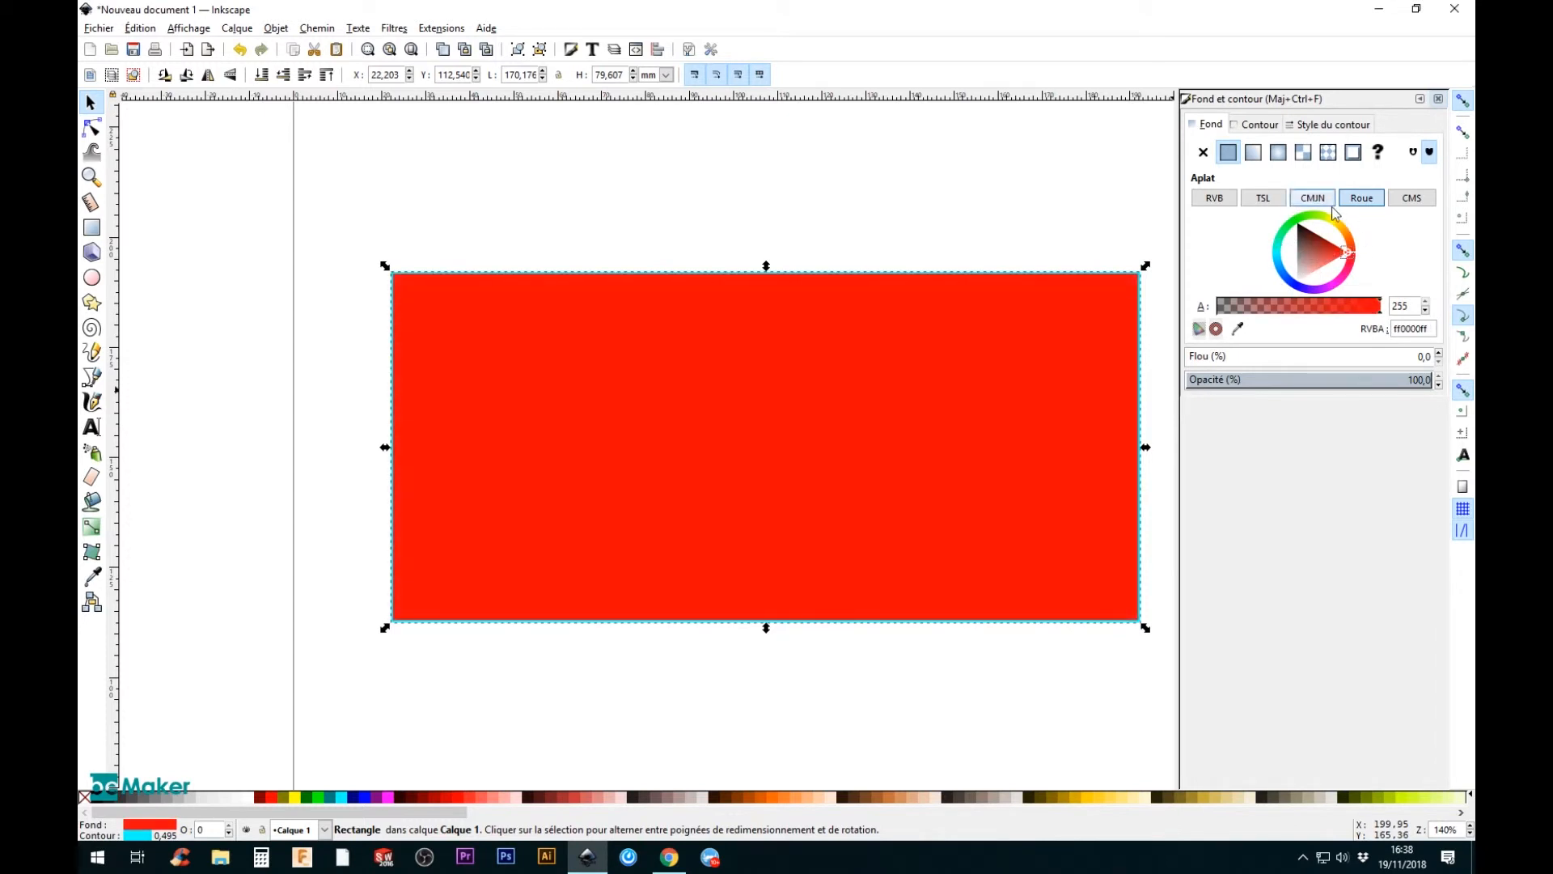
{"action": "mouse_move", "coordinate": [1355, 260]}
{"action": "left_mouse_down"}
{"action": "mouse_move", "coordinate": [1334, 218]}
{"action": "mouse_move", "coordinate": [1294, 217]}
{"action": "mouse_move", "coordinate": [1275, 249]}
{"action": "mouse_move", "coordinate": [1307, 290]}
{"action": "mouse_move", "coordinate": [1352, 258]}
{"action": "left_mouse_up"}
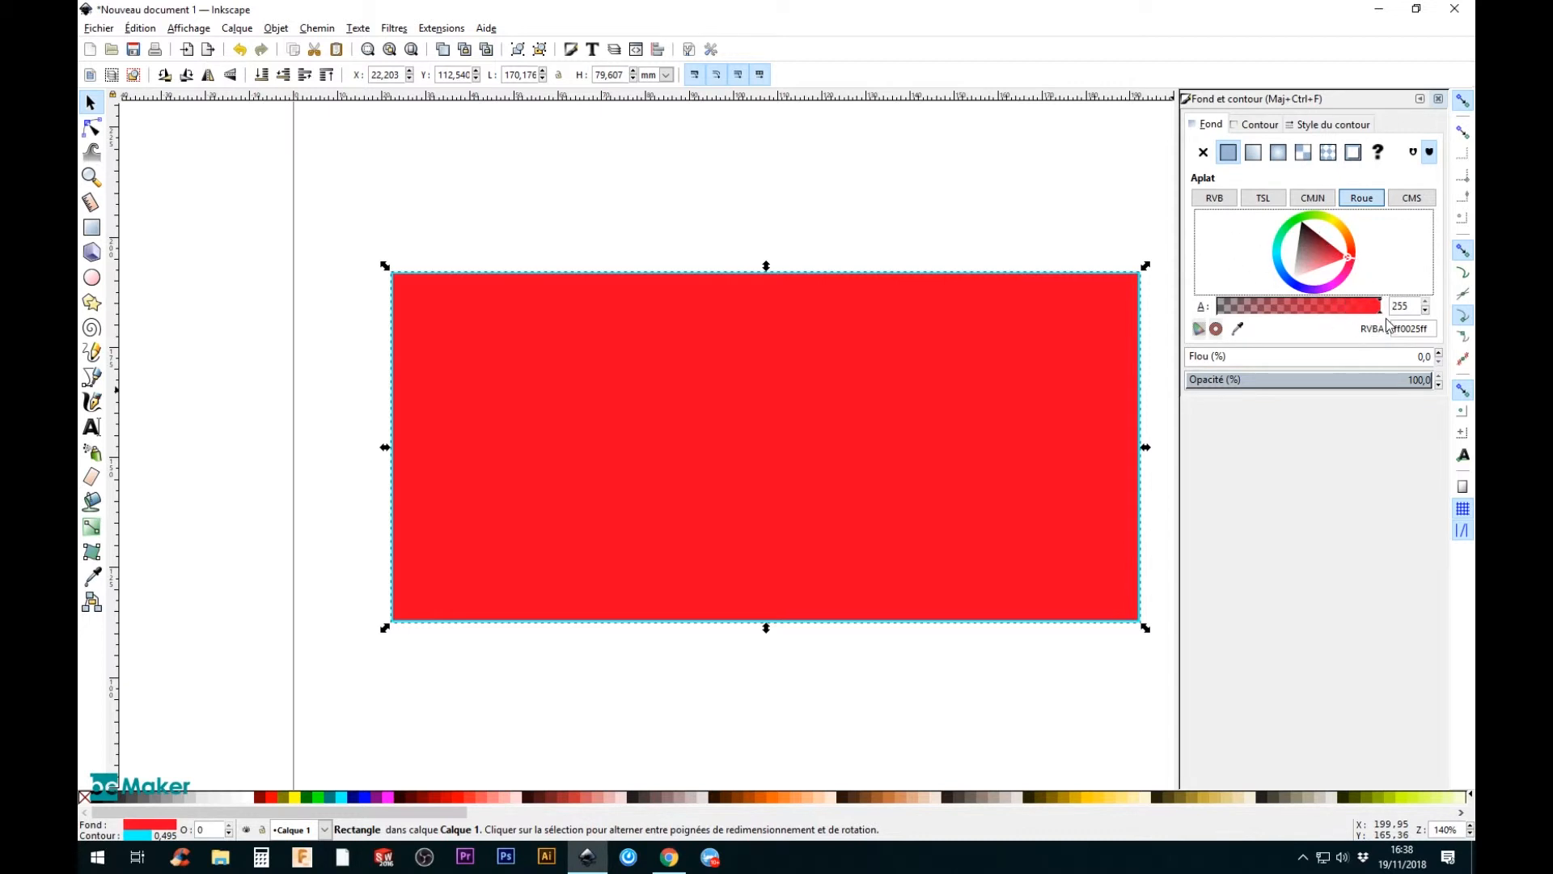
Try a lower fill alpha and object opacities of 95% and 50%, returning alpha to 255 and opacity to 100%.
{"action": "left_click_drag", "start_coordinate": [1379, 312], "coordinate": [1349, 313]}
{"action": "left_click_drag", "start_coordinate": [1313, 318], "coordinate": [1391, 317]}
{"action": "left_click_drag", "start_coordinate": [1428, 379], "coordinate": [1377, 384]}
{"action": "type", "text": "95"}
{"action": "key", "text": "Return"}
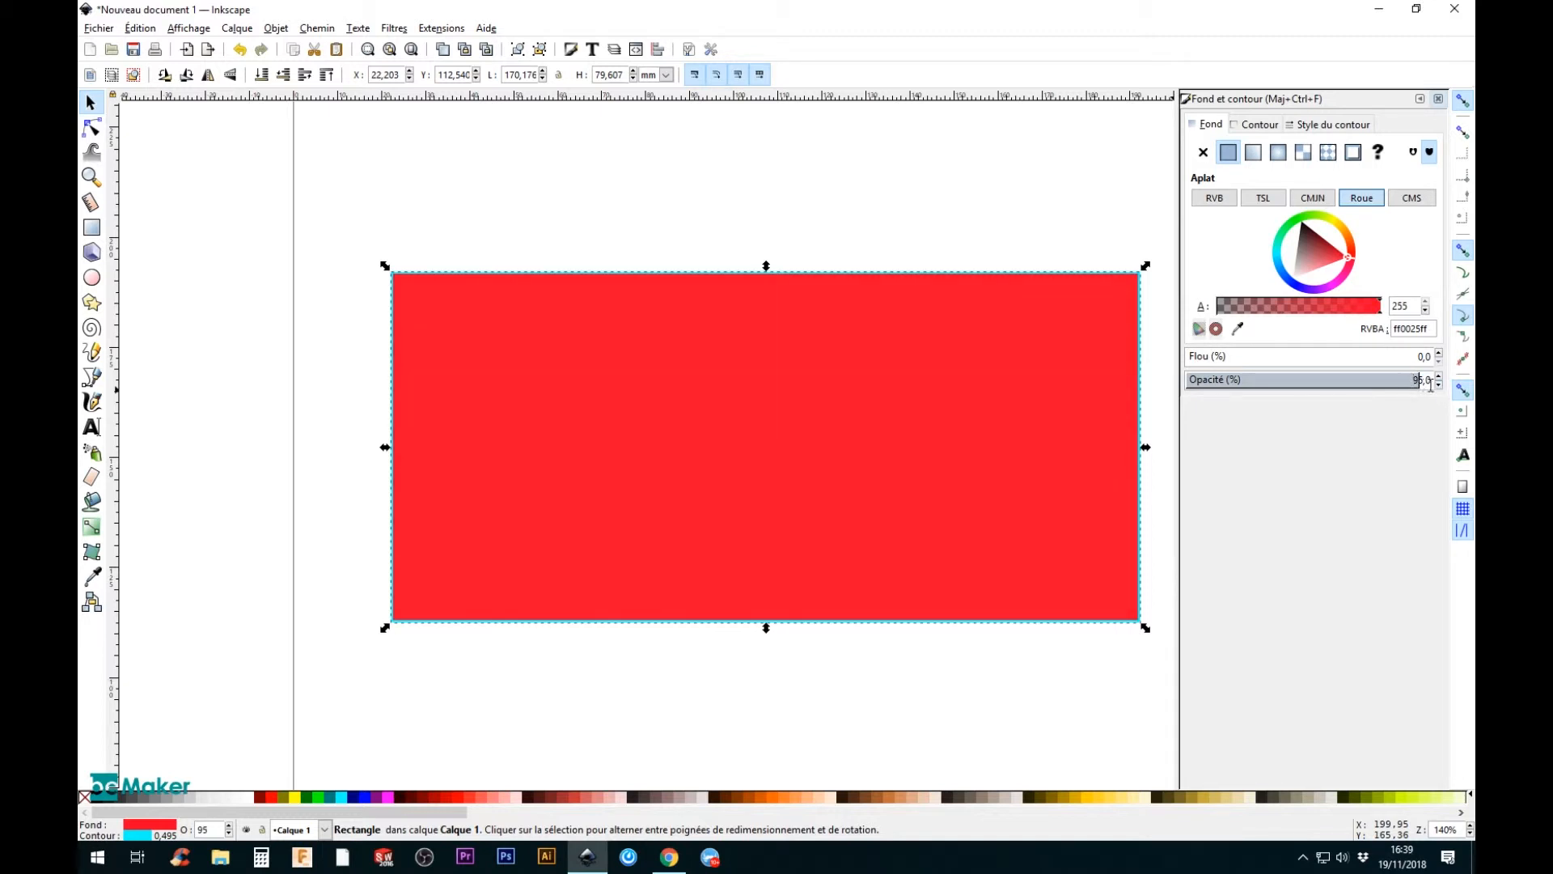
{"action": "left_click", "coordinate": [1438, 386]}
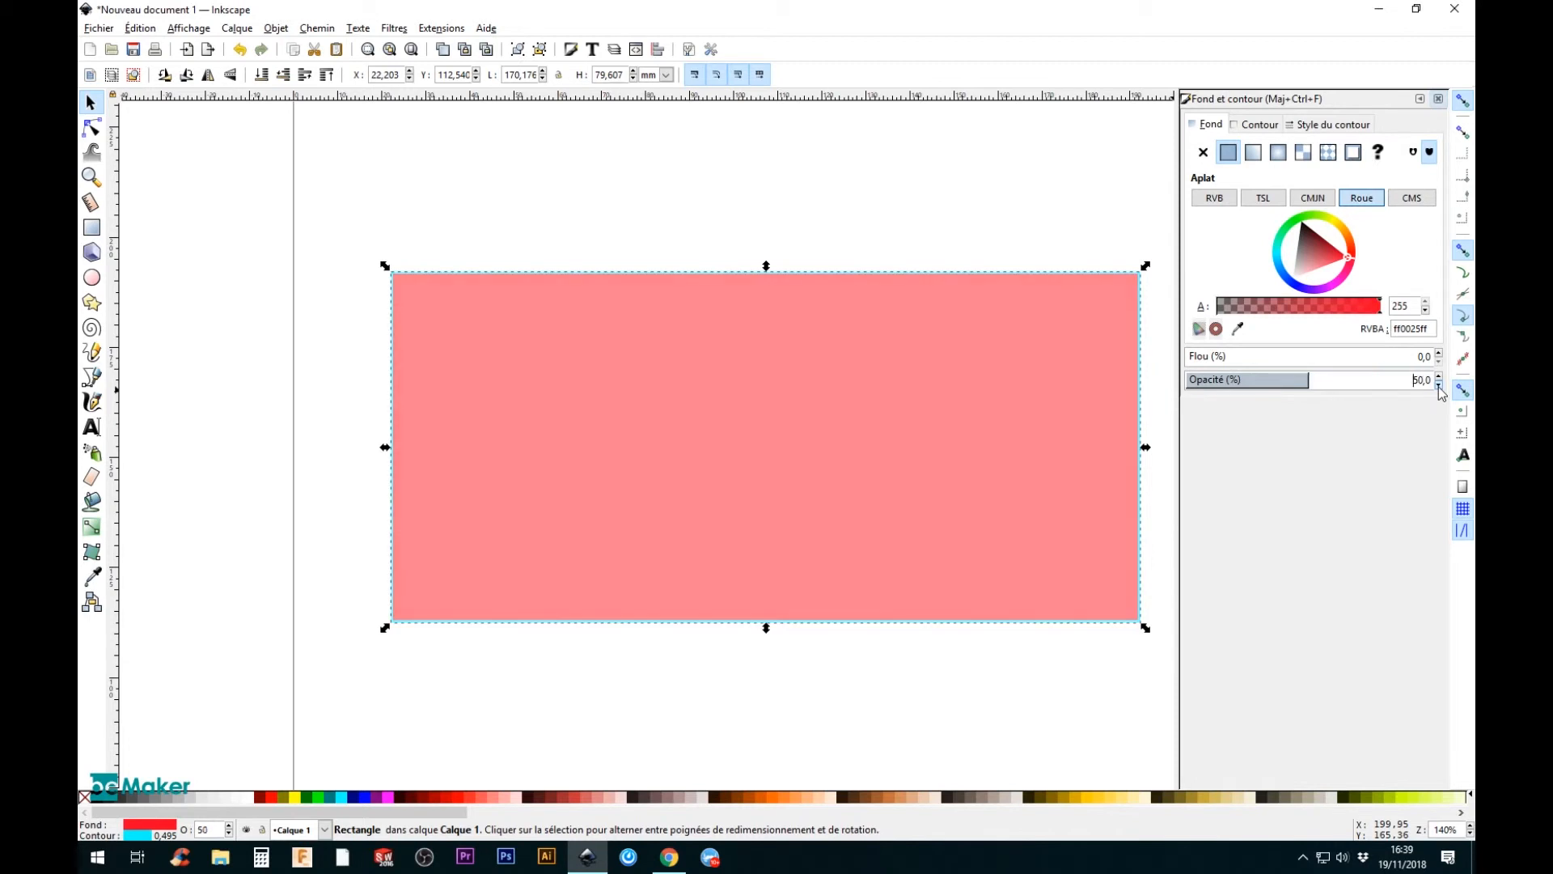
{"action": "left_click_drag", "start_coordinate": [1303, 382], "coordinate": [1438, 381]}
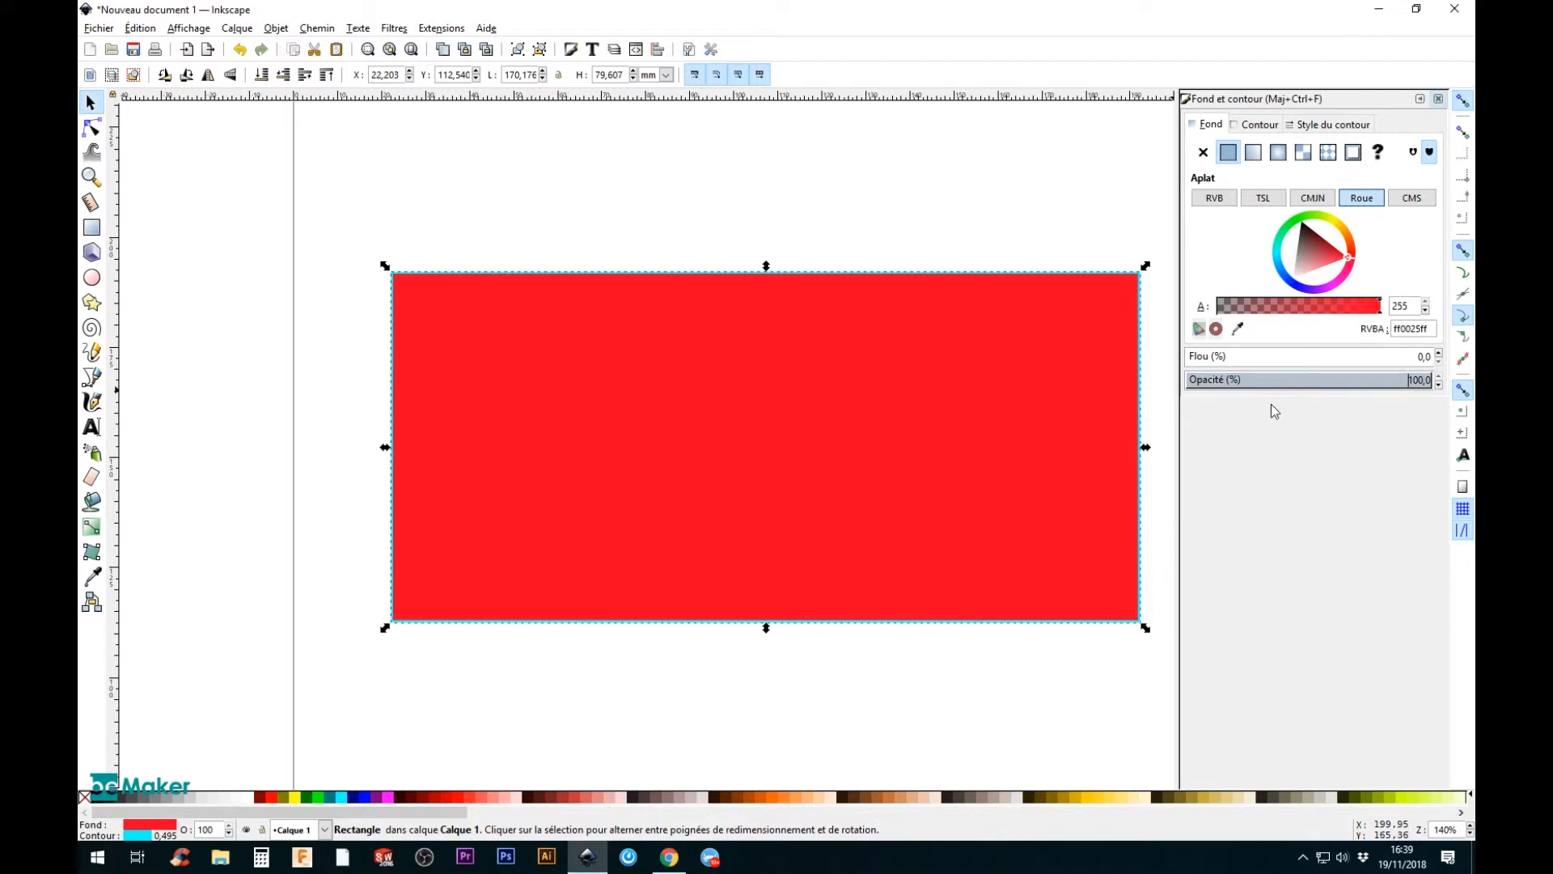
Examine the fill's RGB, HSL, CMYK and CMS colour modes and return to the colour wheel.
{"action": "left_click", "coordinate": [1220, 199]}
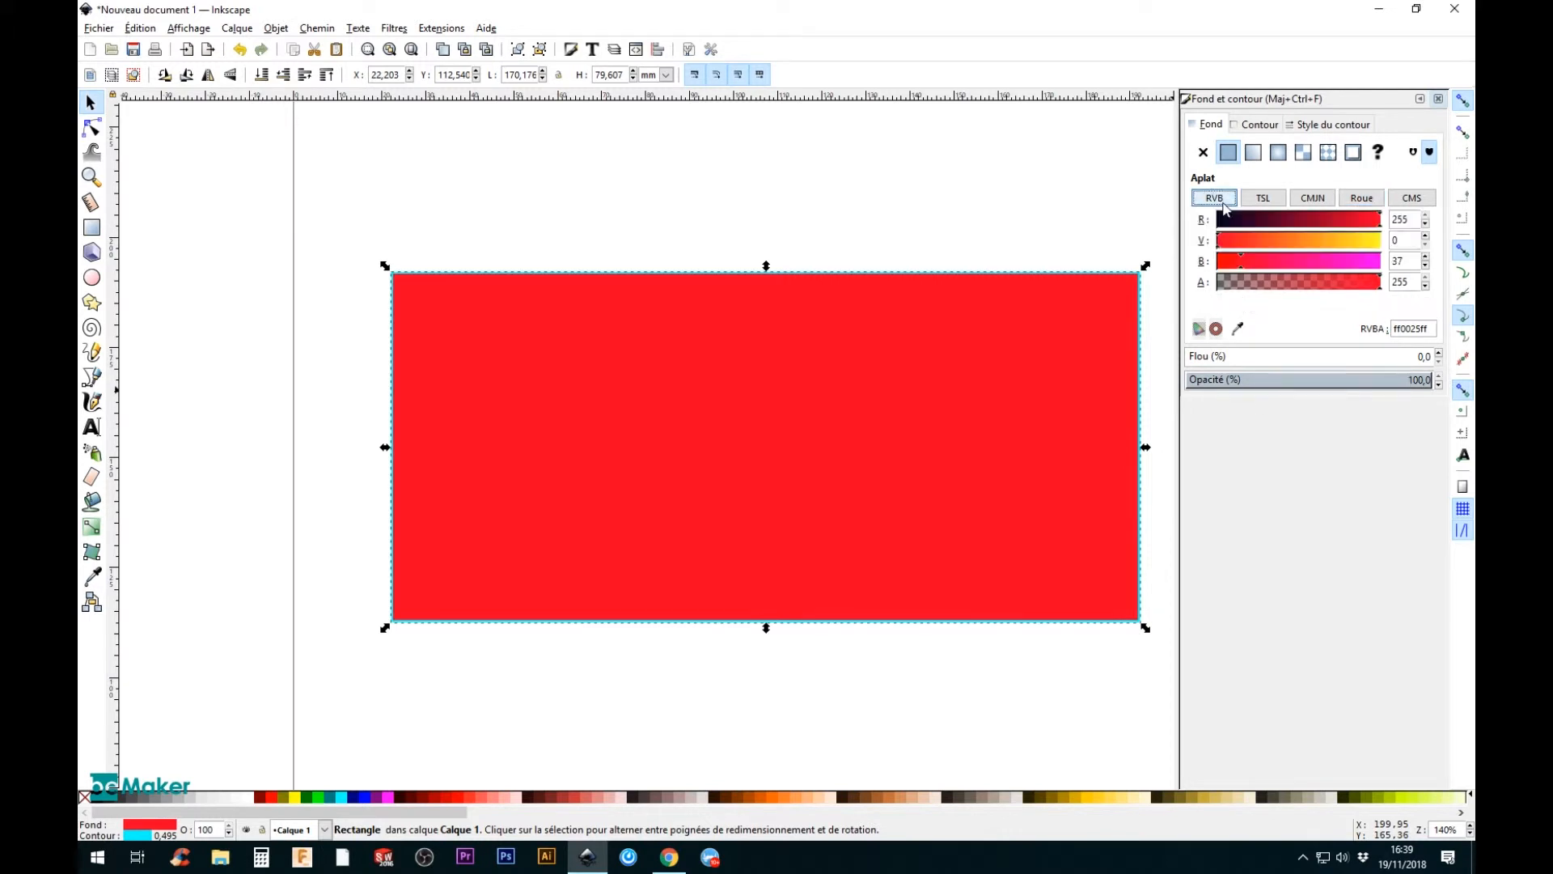
{"action": "left_click", "coordinate": [1274, 203]}
{"action": "left_click", "coordinate": [1313, 199]}
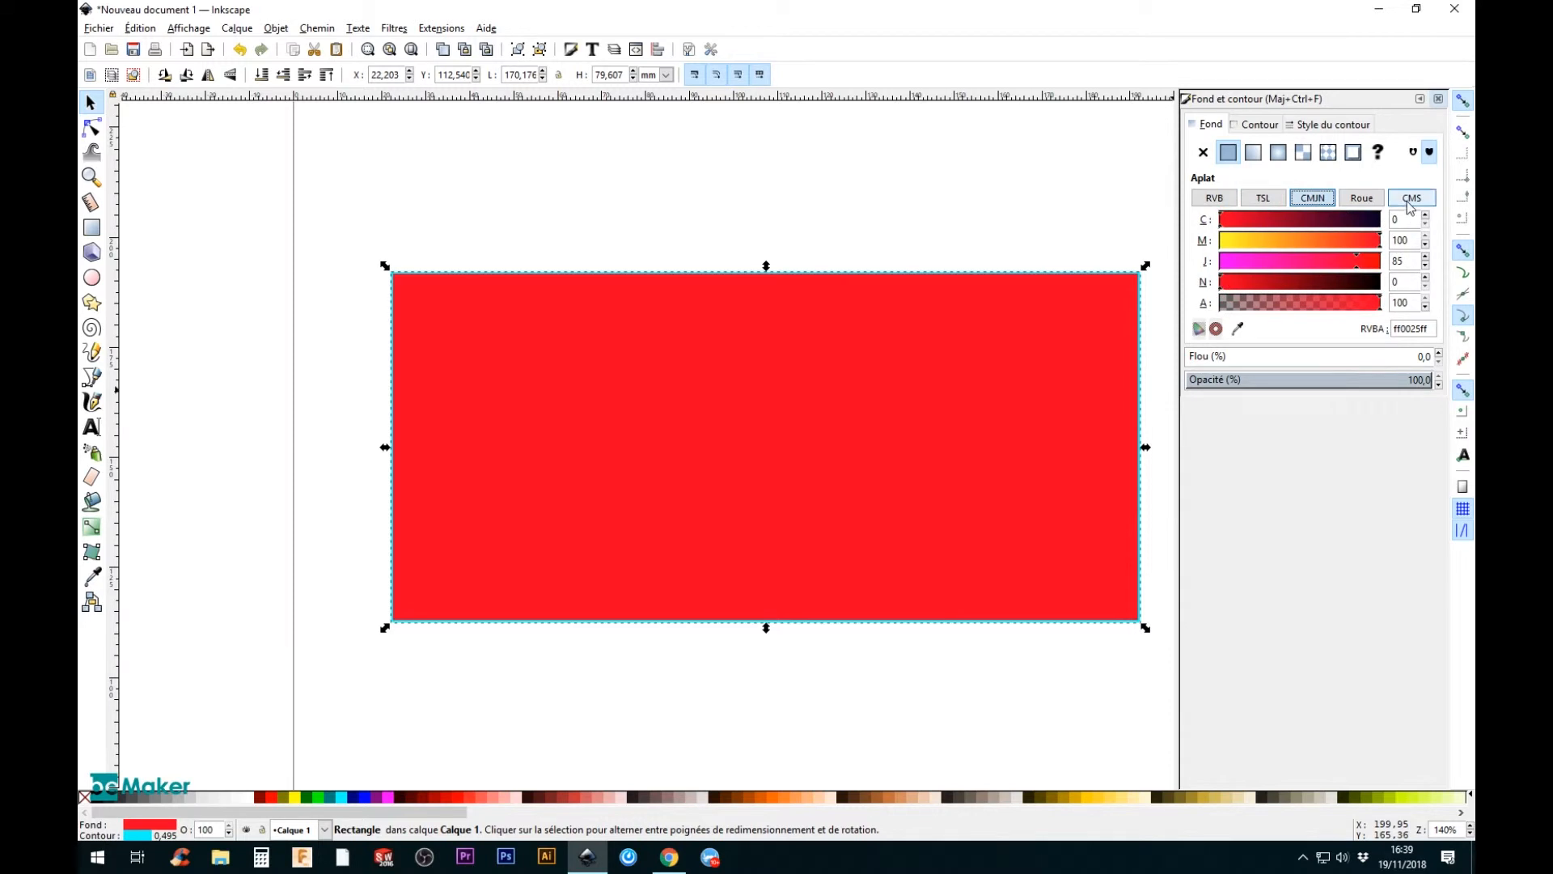
{"action": "left_click", "coordinate": [1408, 202]}
{"action": "left_click", "coordinate": [1214, 199]}
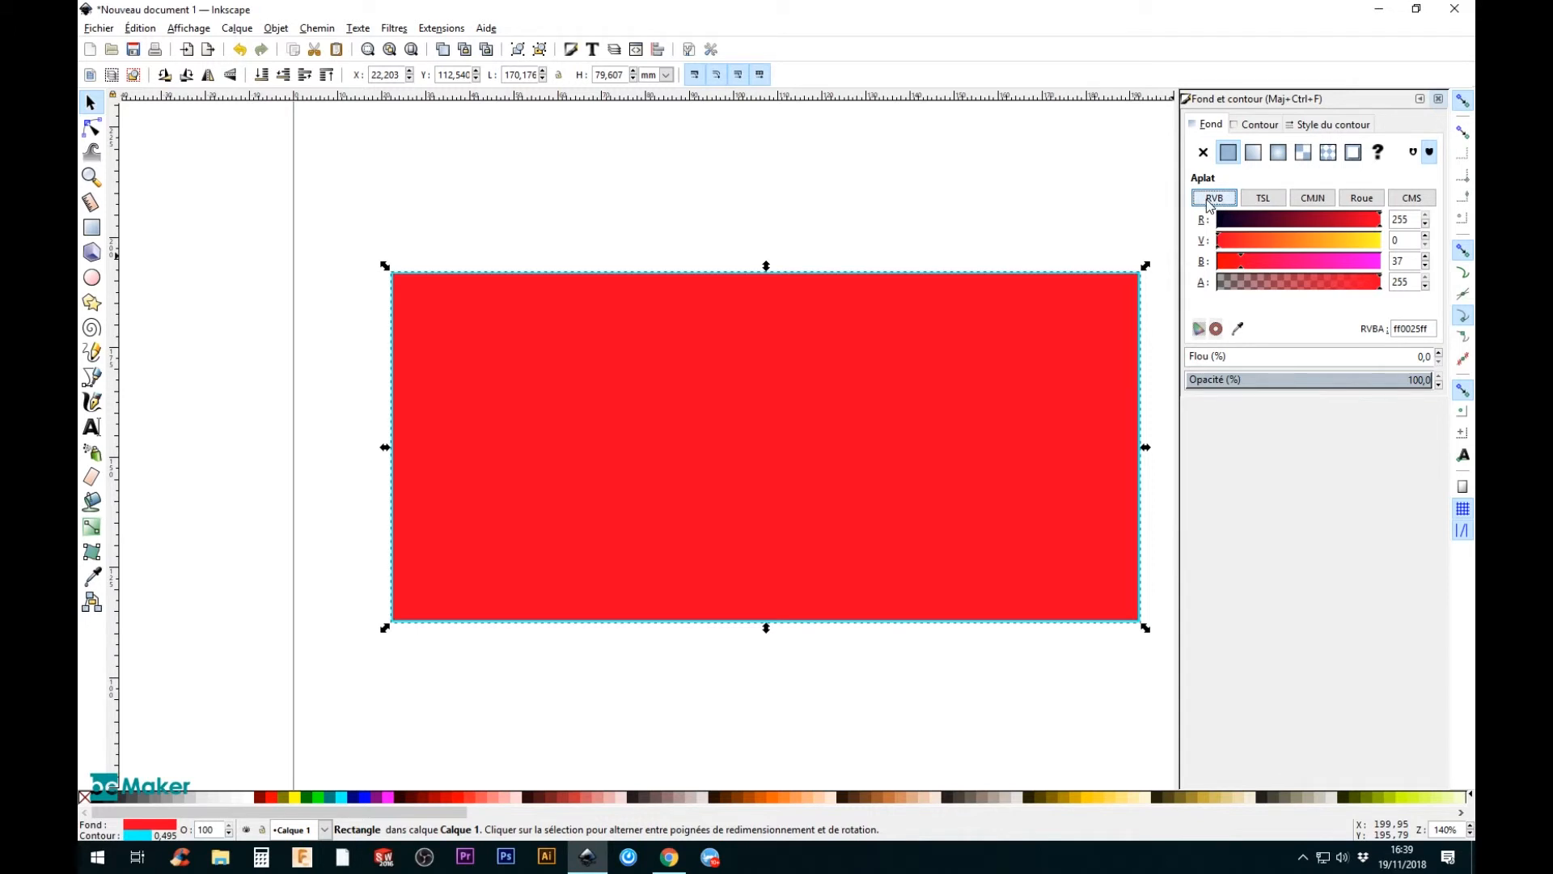
{"action": "left_click", "coordinate": [1268, 203]}
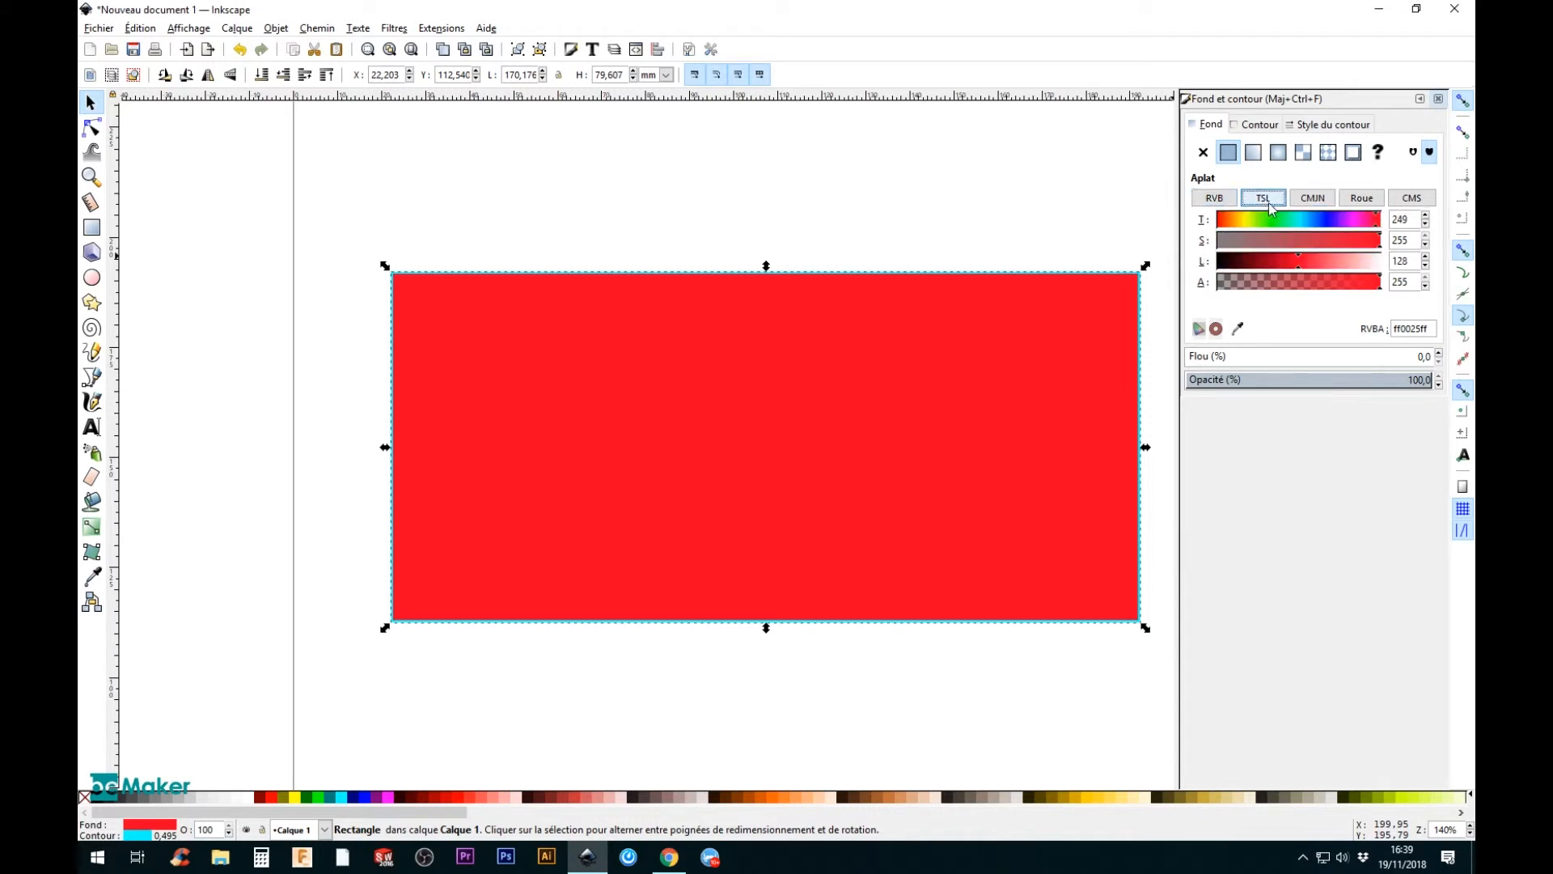
{"action": "left_click", "coordinate": [1313, 201]}
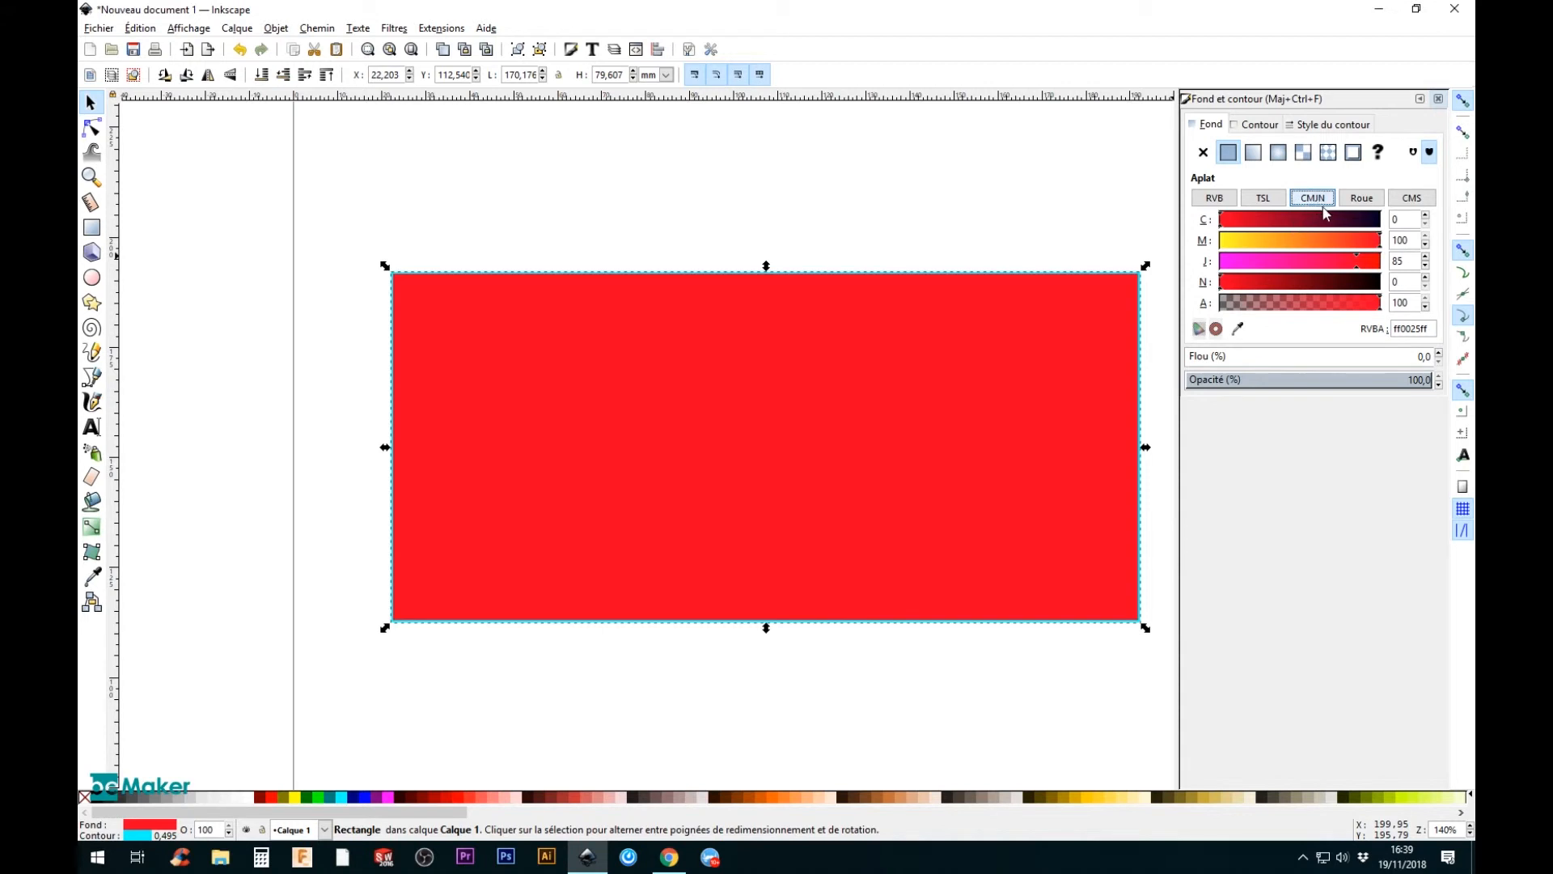
{"action": "left_click", "coordinate": [1409, 198]}
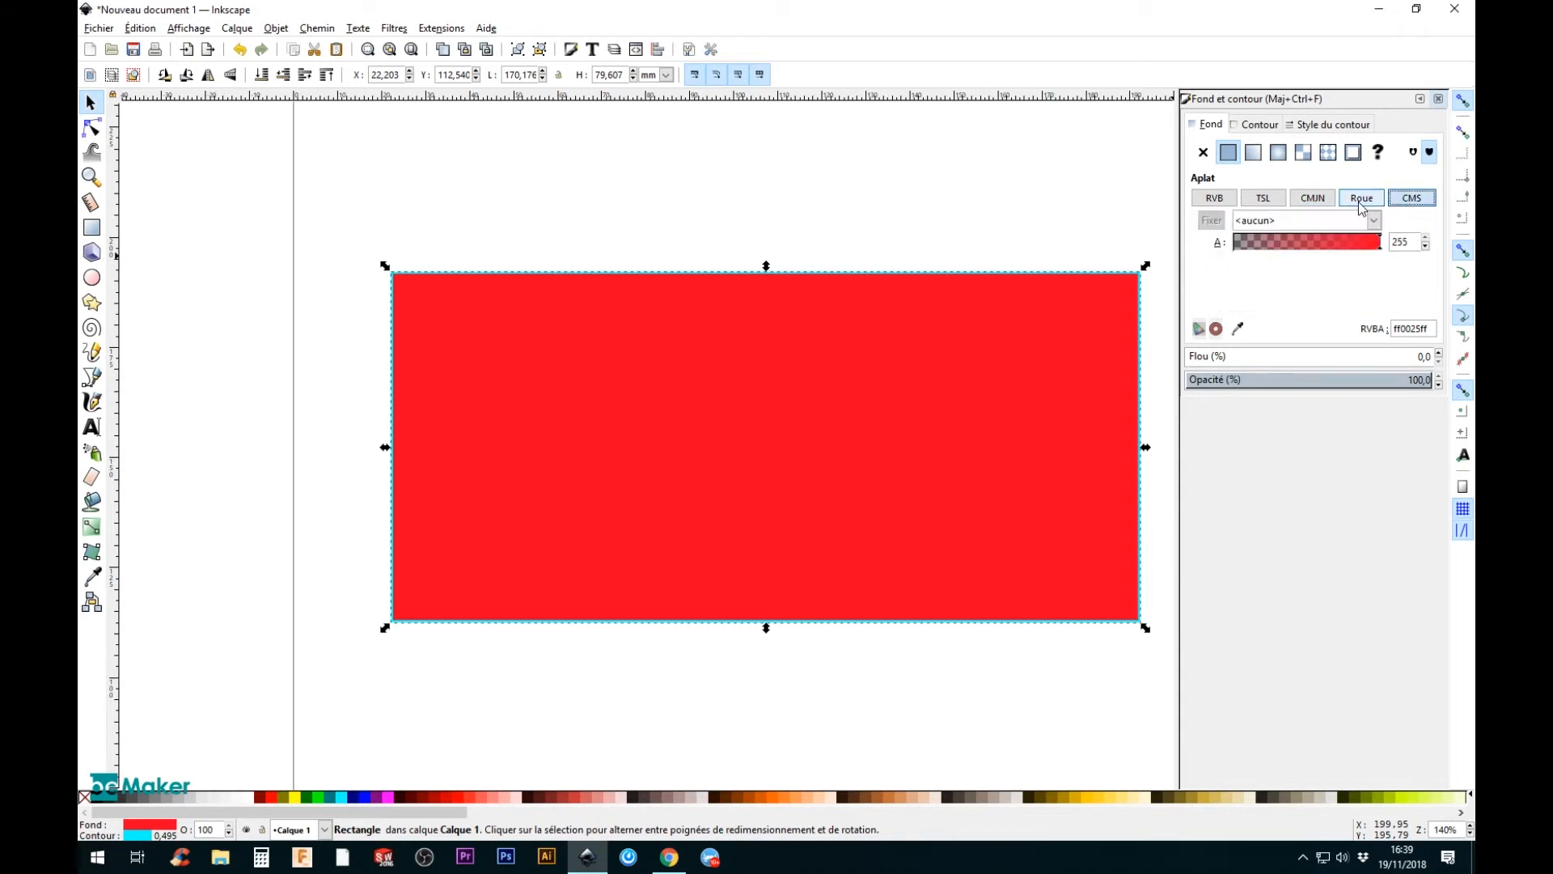
{"action": "left_click", "coordinate": [1362, 206]}
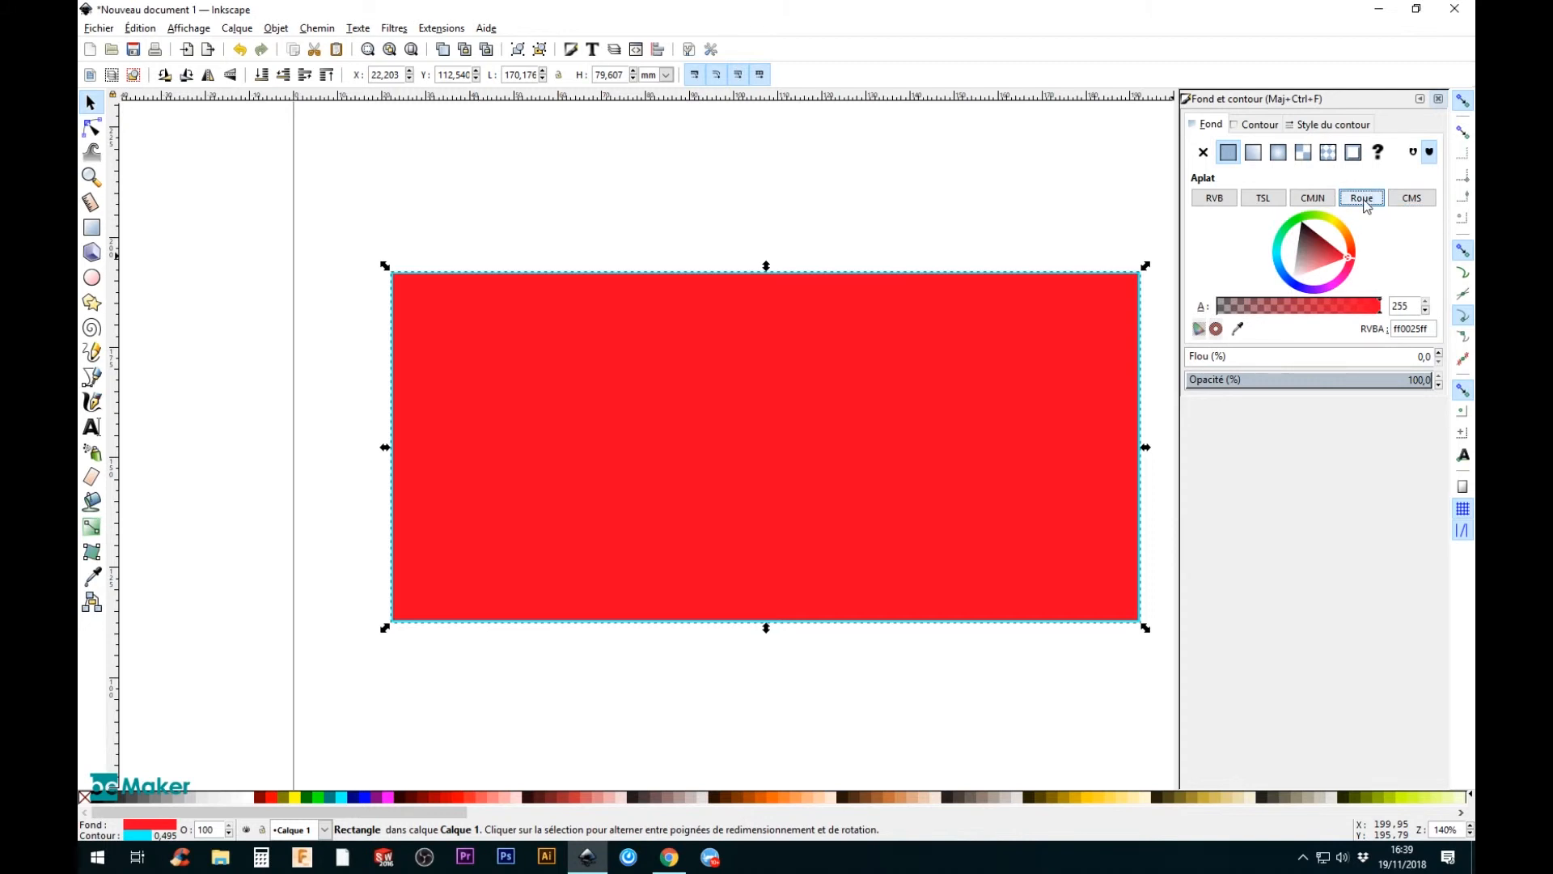
Try a linear gradient fill on the rectangle and switch it back to a flat colour.
{"action": "left_click", "coordinate": [1253, 161]}
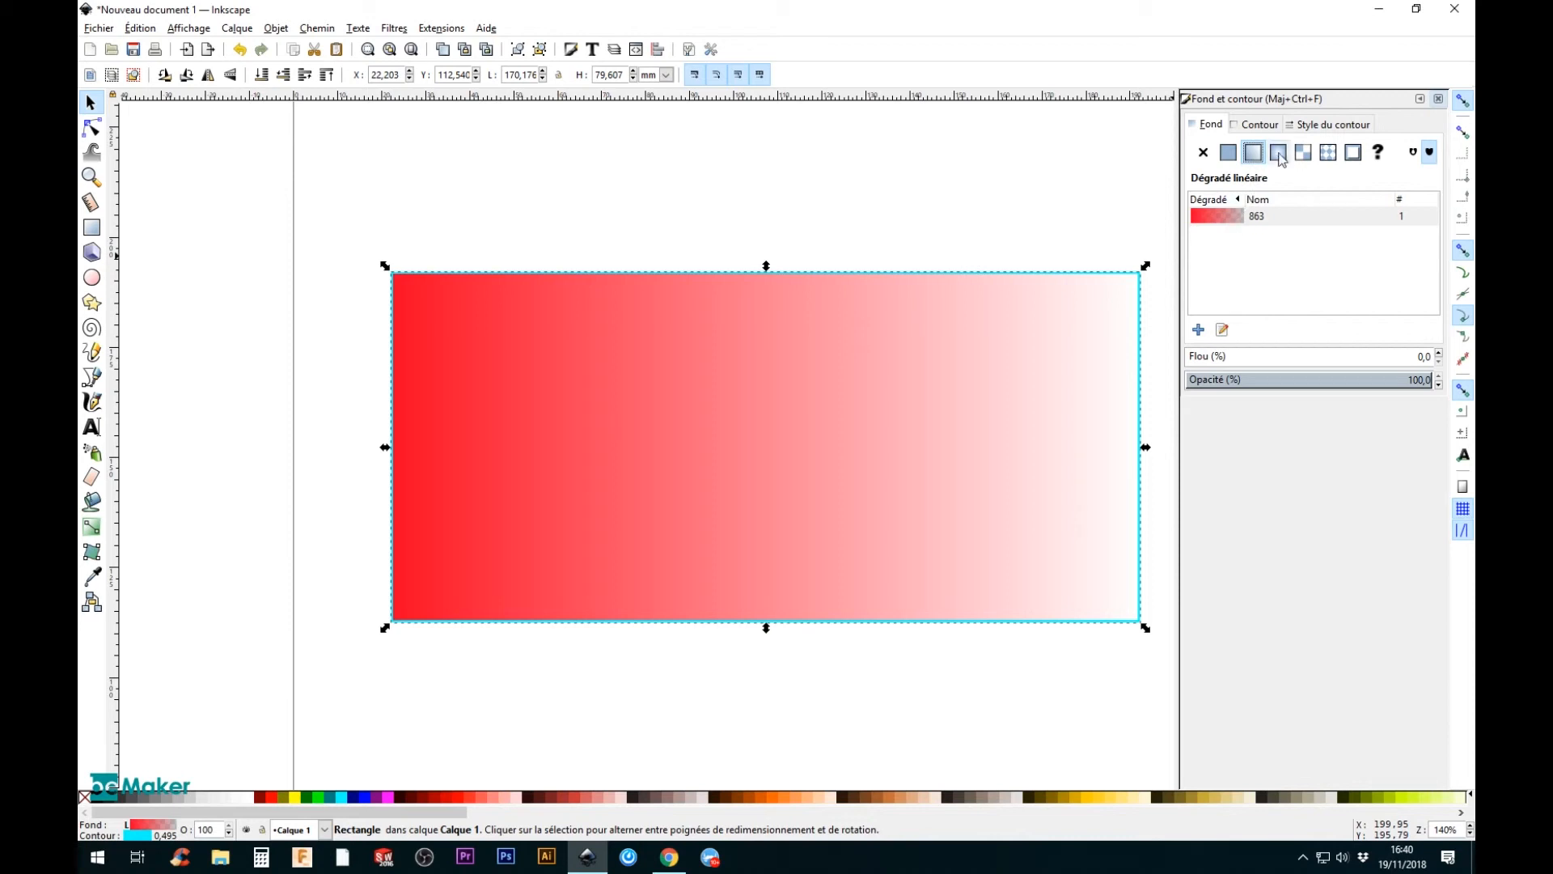
{"action": "left_click", "coordinate": [1228, 153]}
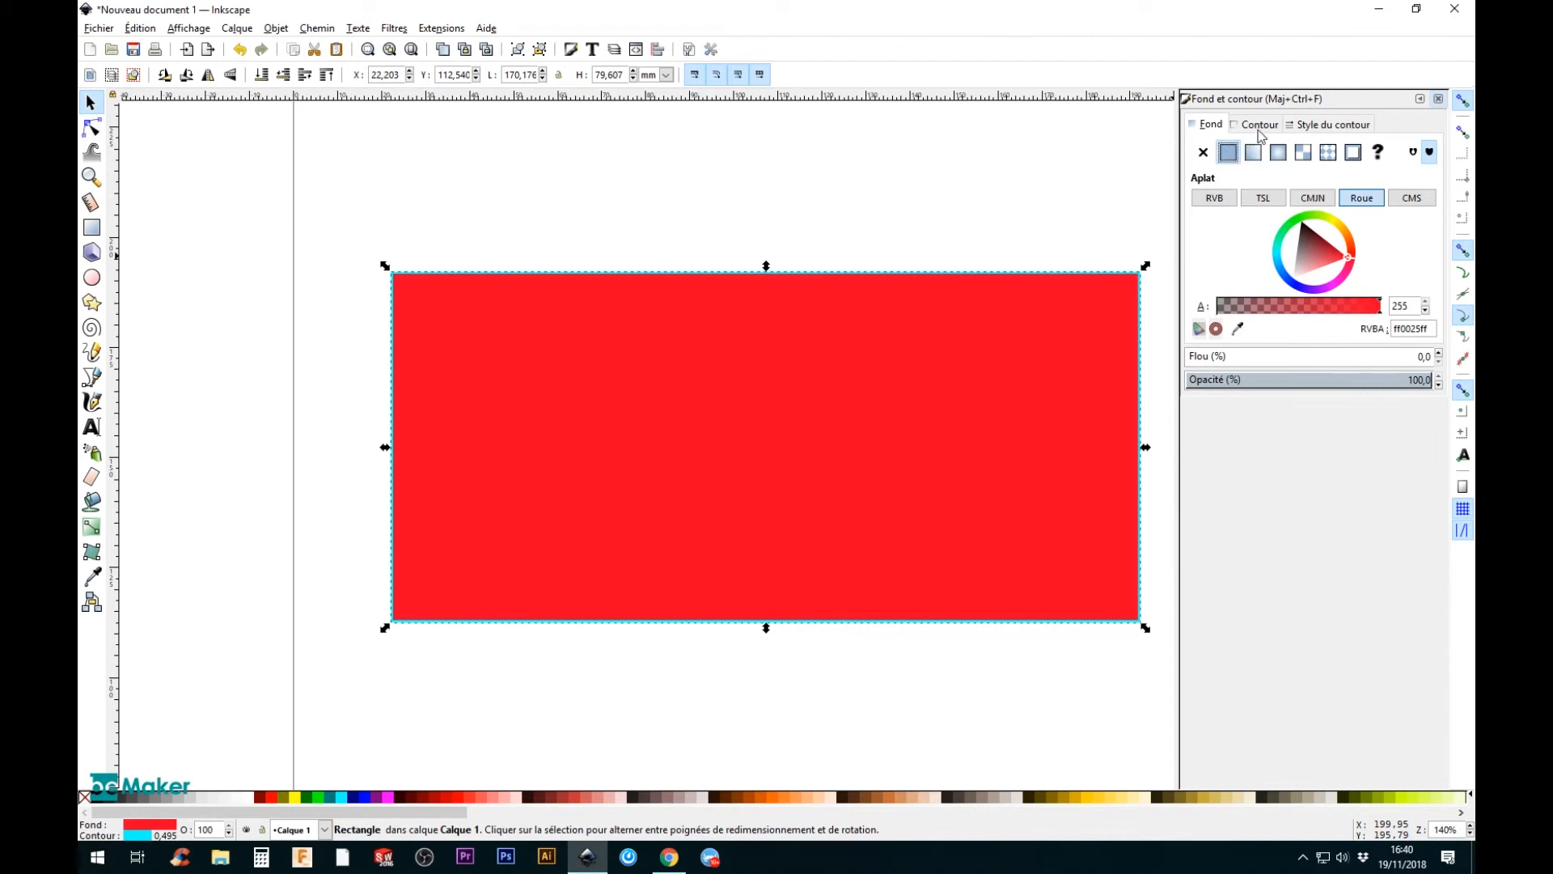
Set the rectangle's outline width to 2 mm in the stroke style settings.
{"action": "left_click", "coordinate": [1259, 125]}
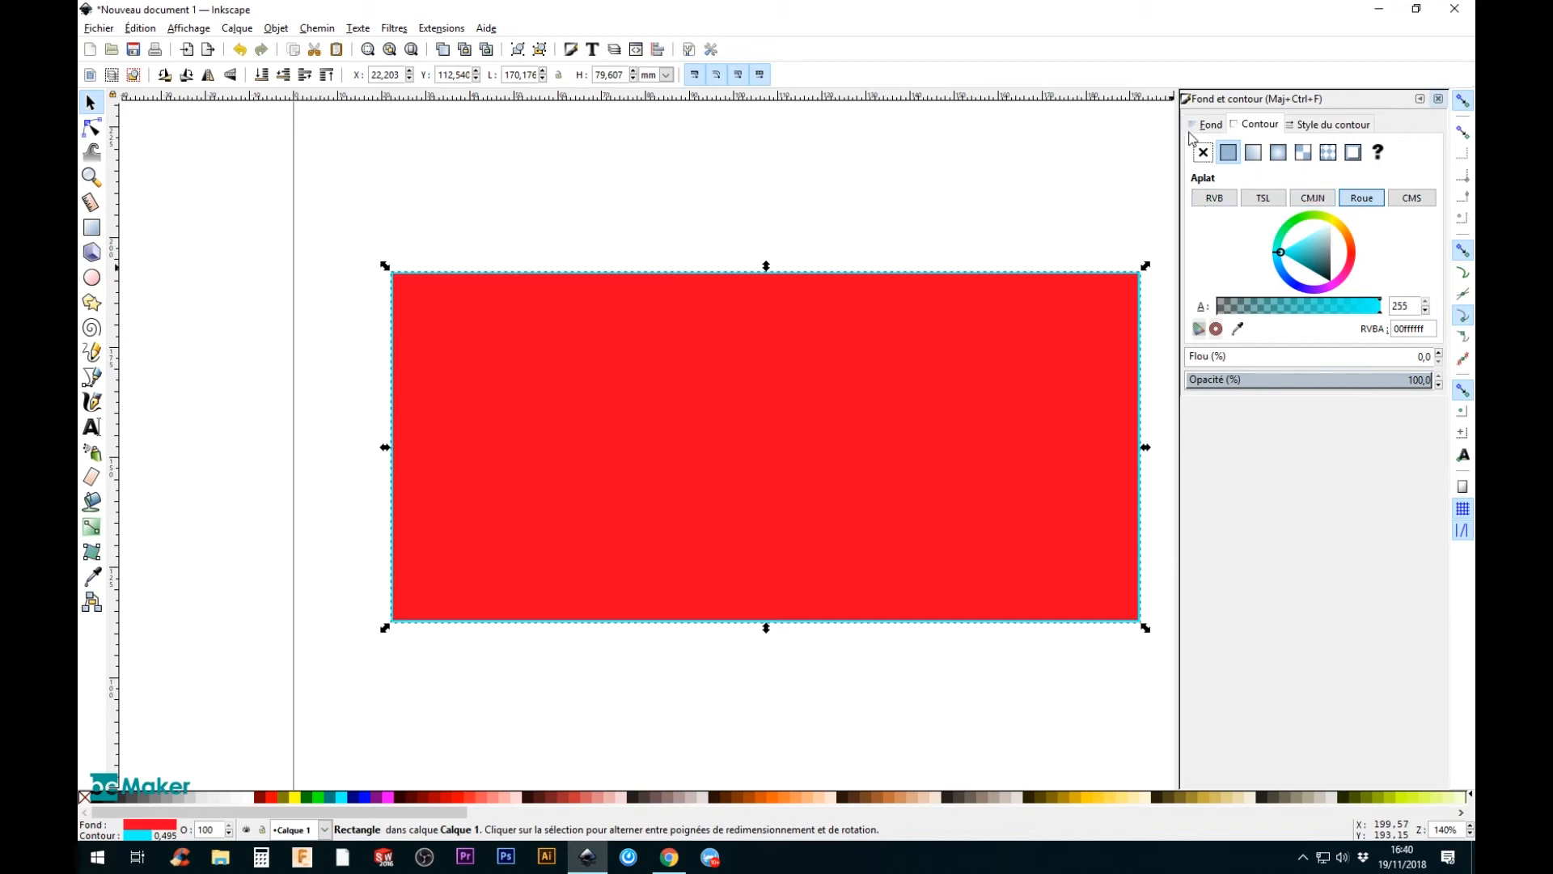
{"action": "left_click", "coordinate": [1334, 129]}
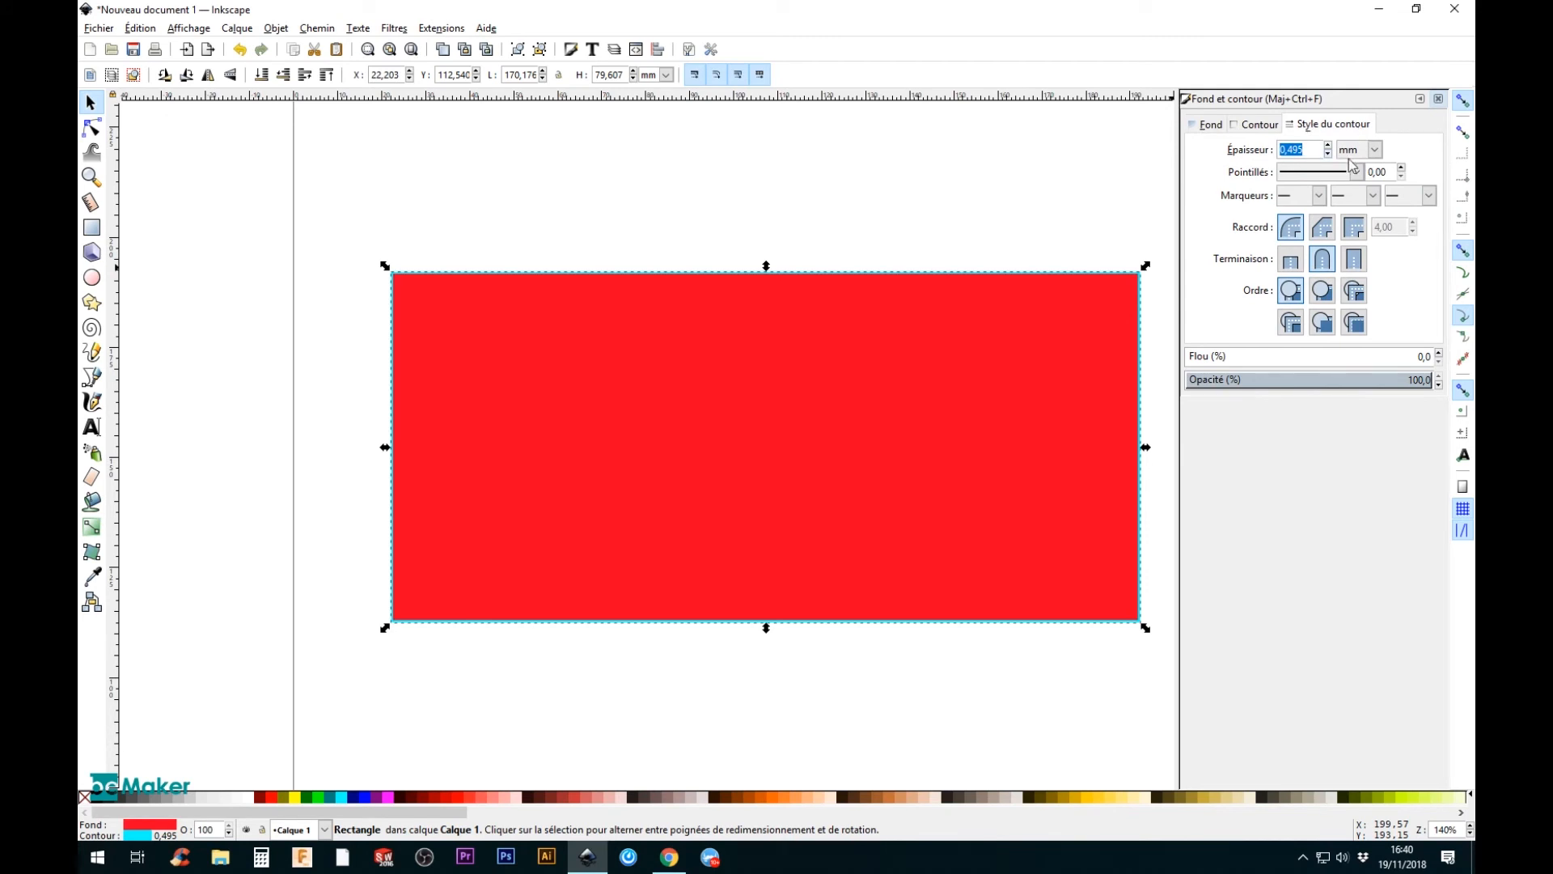
{"action": "left_click", "coordinate": [1375, 153]}
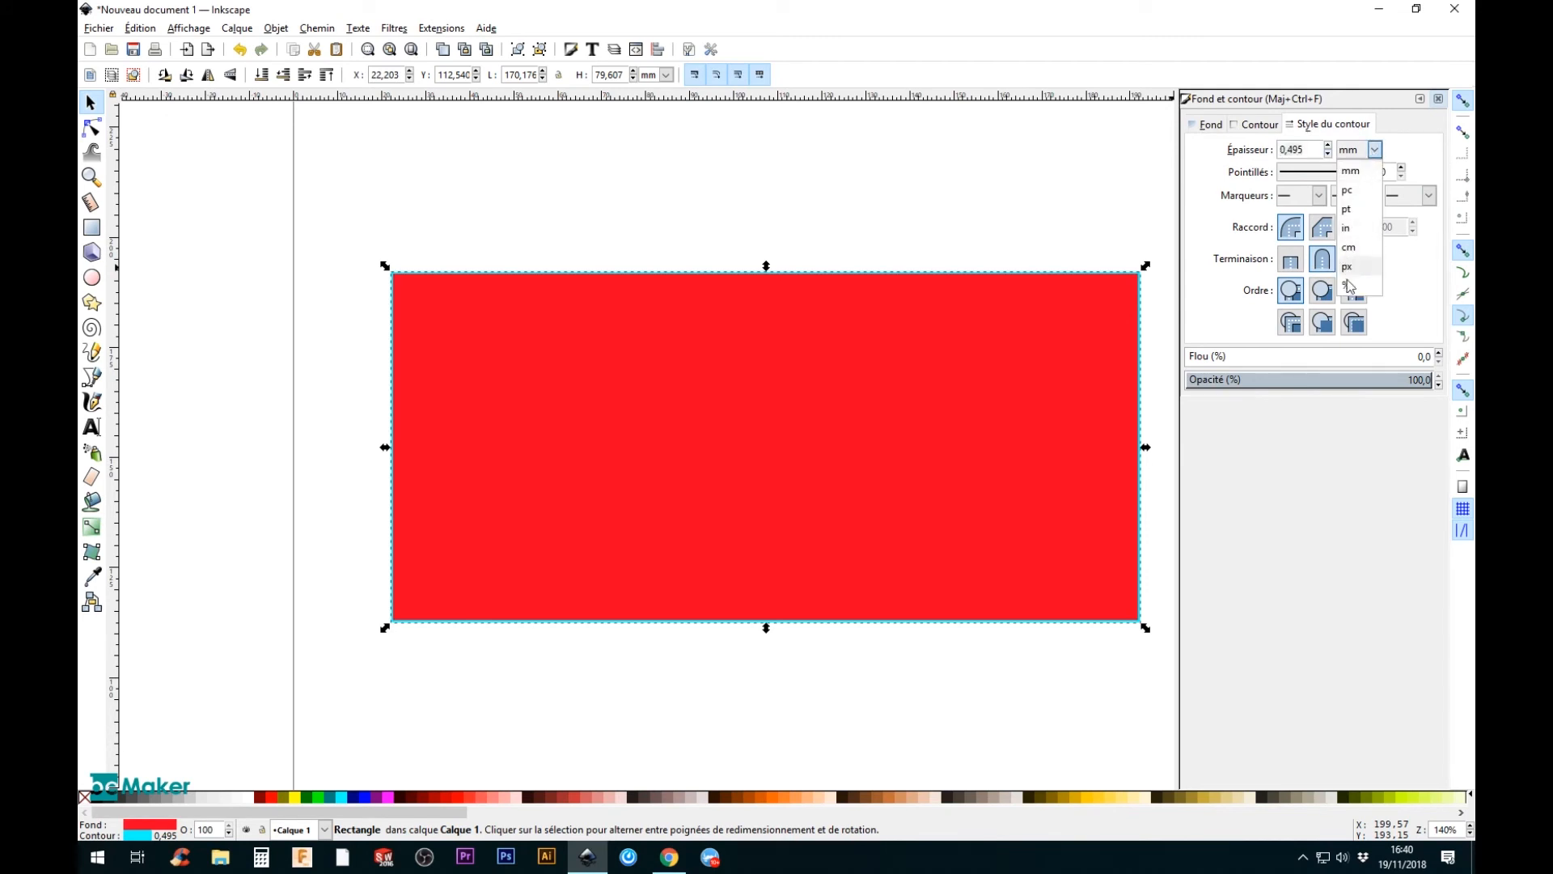
{"action": "left_click", "coordinate": [1407, 151]}
{"action": "left_click_drag", "start_coordinate": [1318, 151], "coordinate": [1210, 151]}
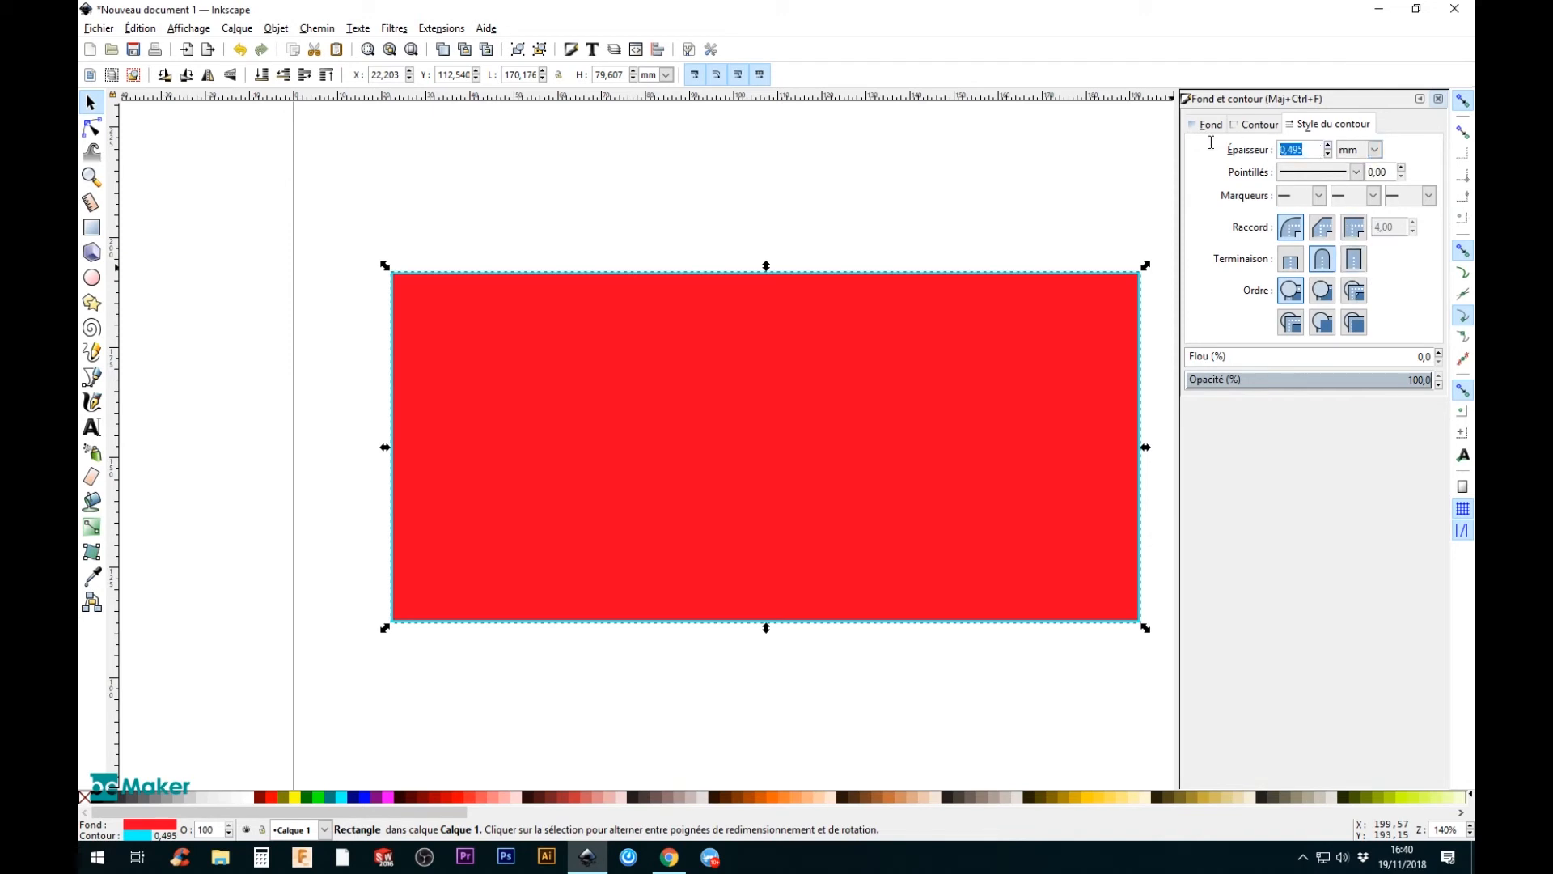
{"action": "type", "text": "2"}
{"action": "key", "text": "Return"}
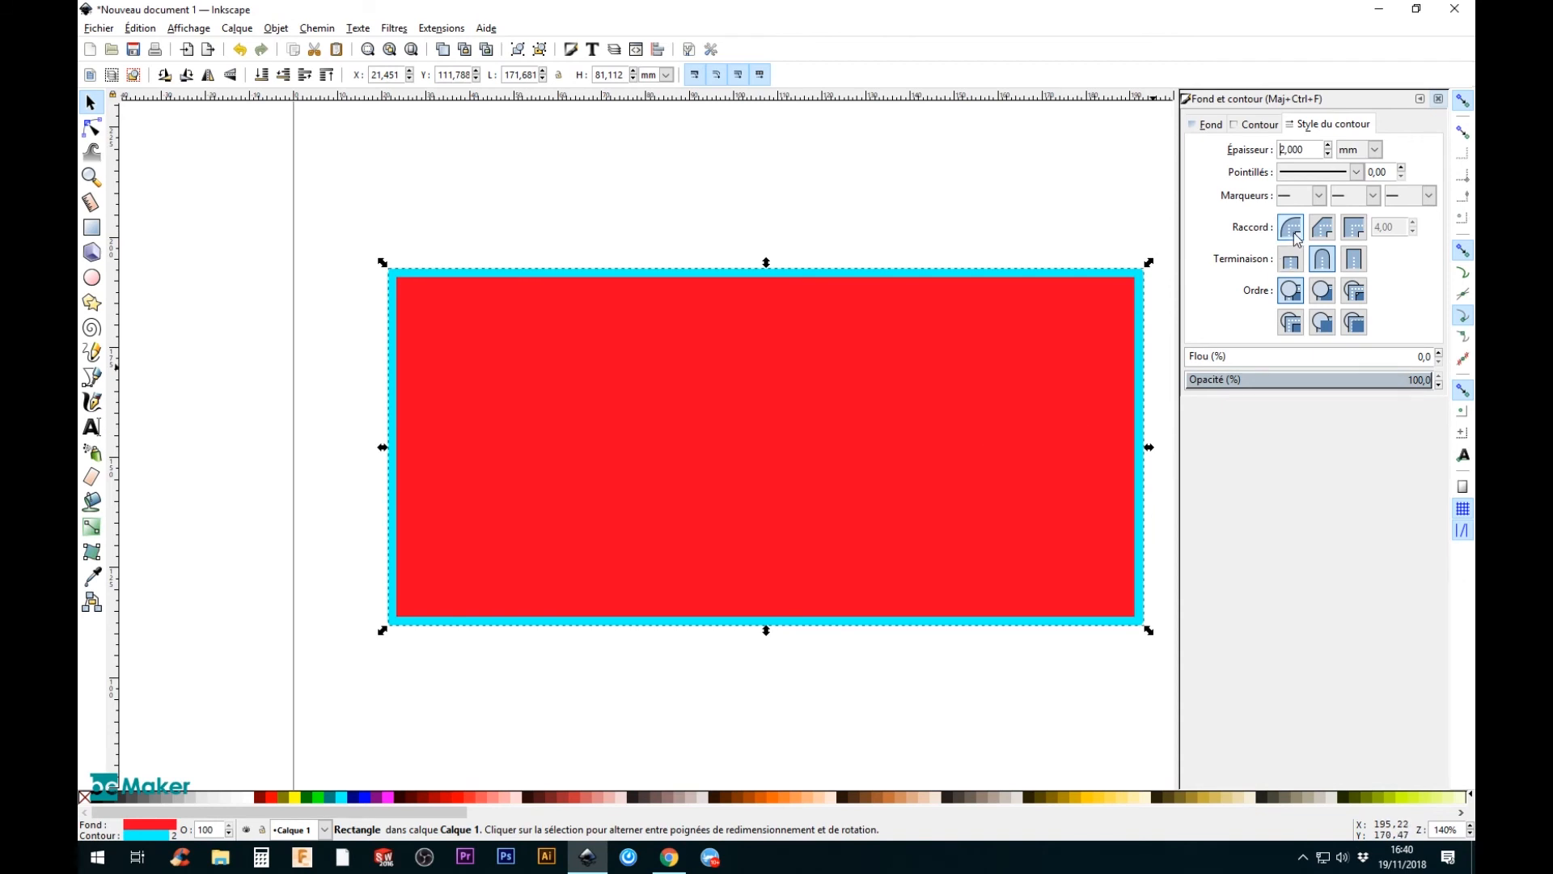
Apply the third dash pattern, a closely spaced dotted line, to the rectangle's outline and look over the other available patterns.
{"action": "left_click", "coordinate": [1353, 173]}
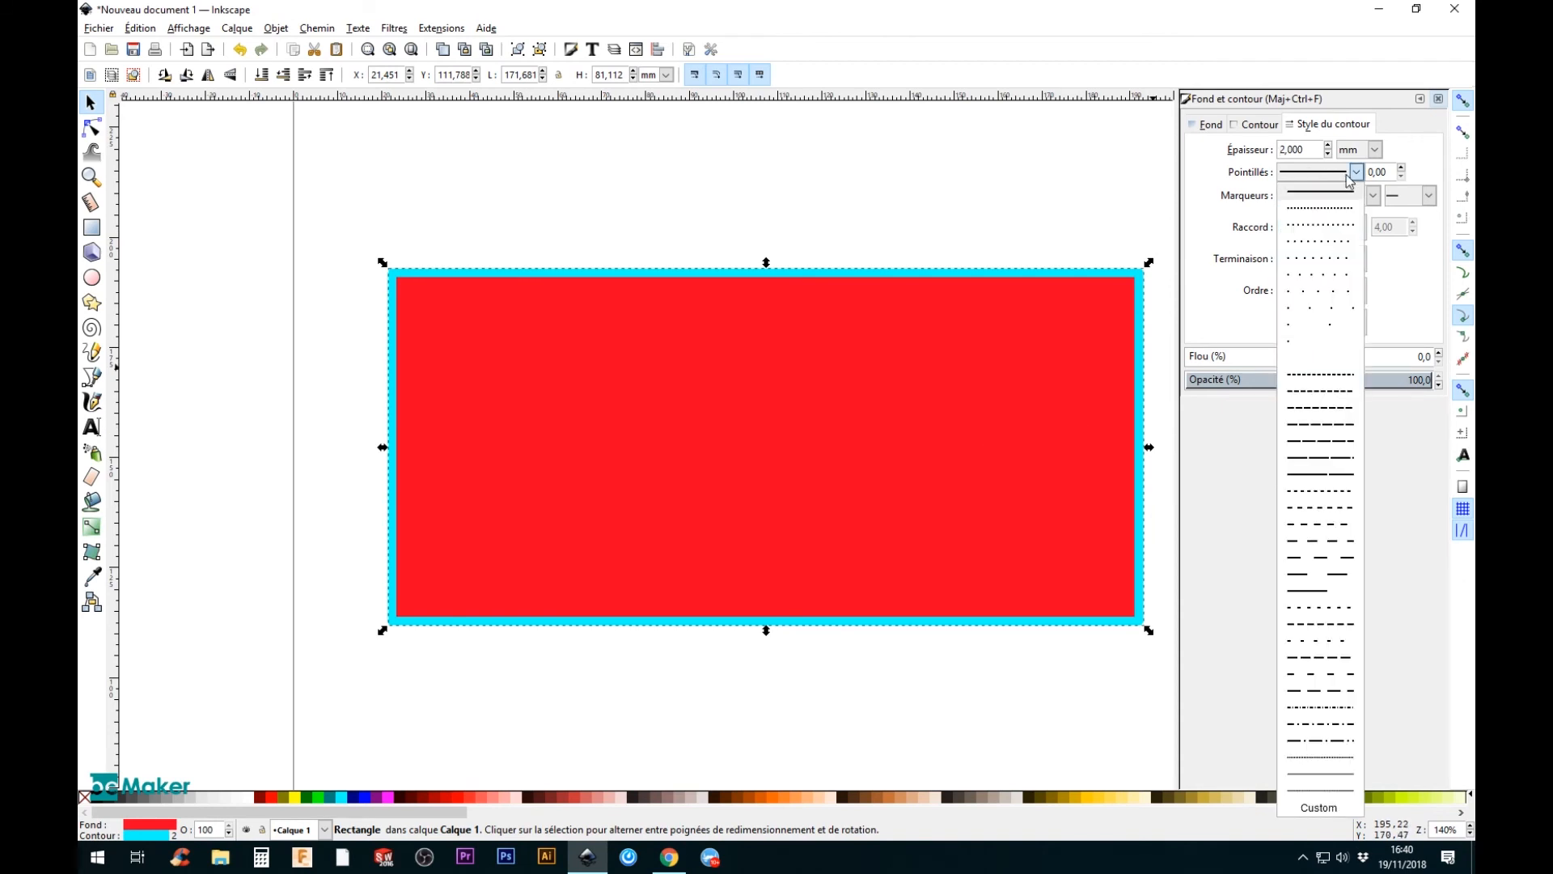
{"action": "left_click", "coordinate": [1326, 224]}
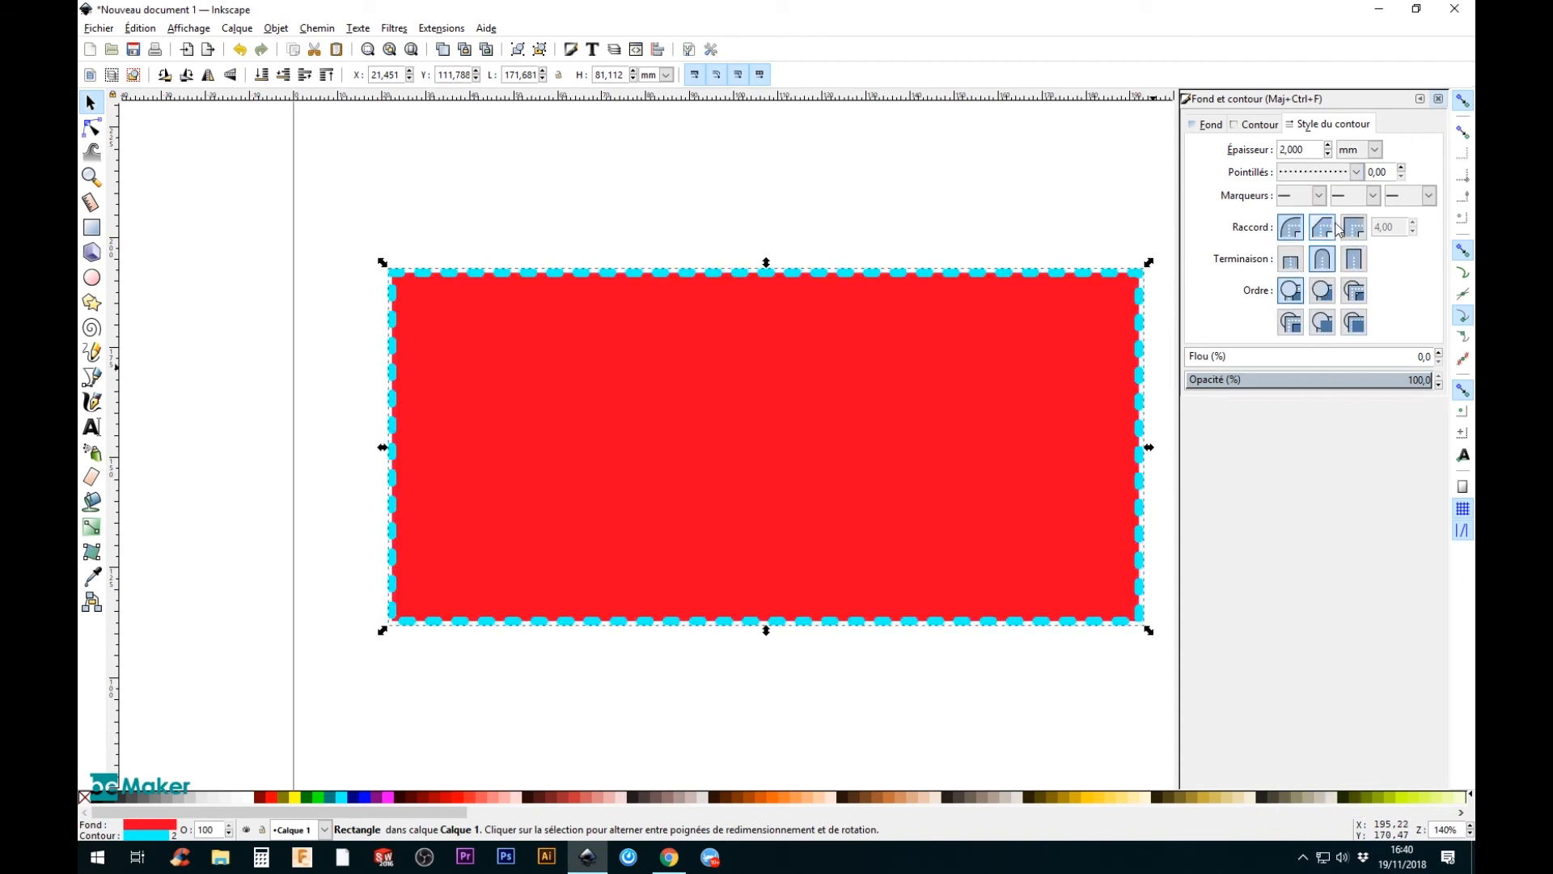
{"action": "left_click", "coordinate": [1356, 172]}
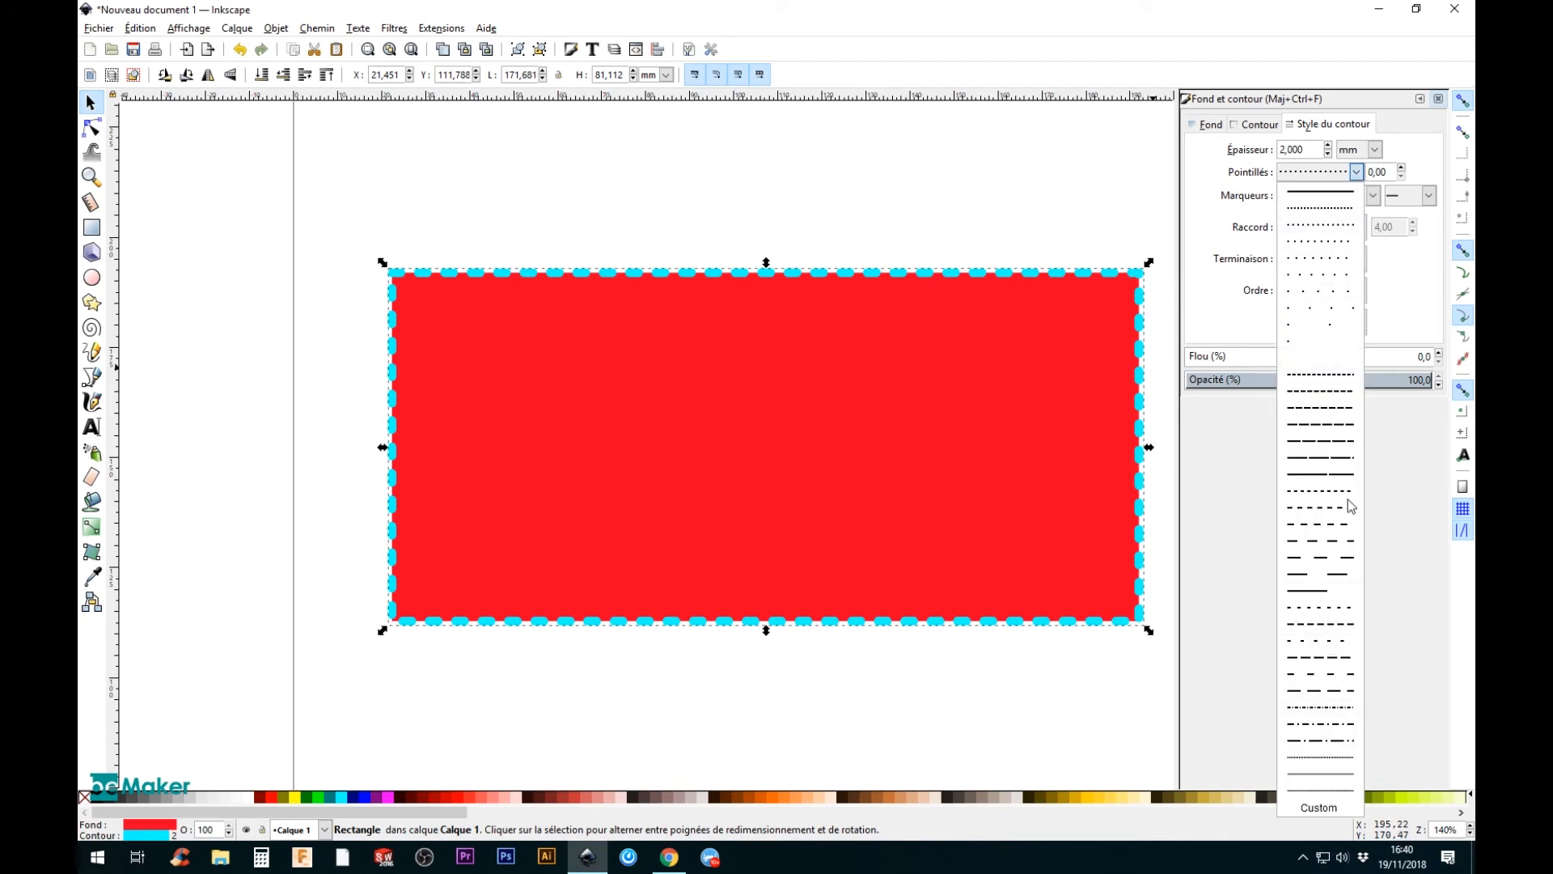
{"action": "left_click", "coordinate": [1360, 173]}
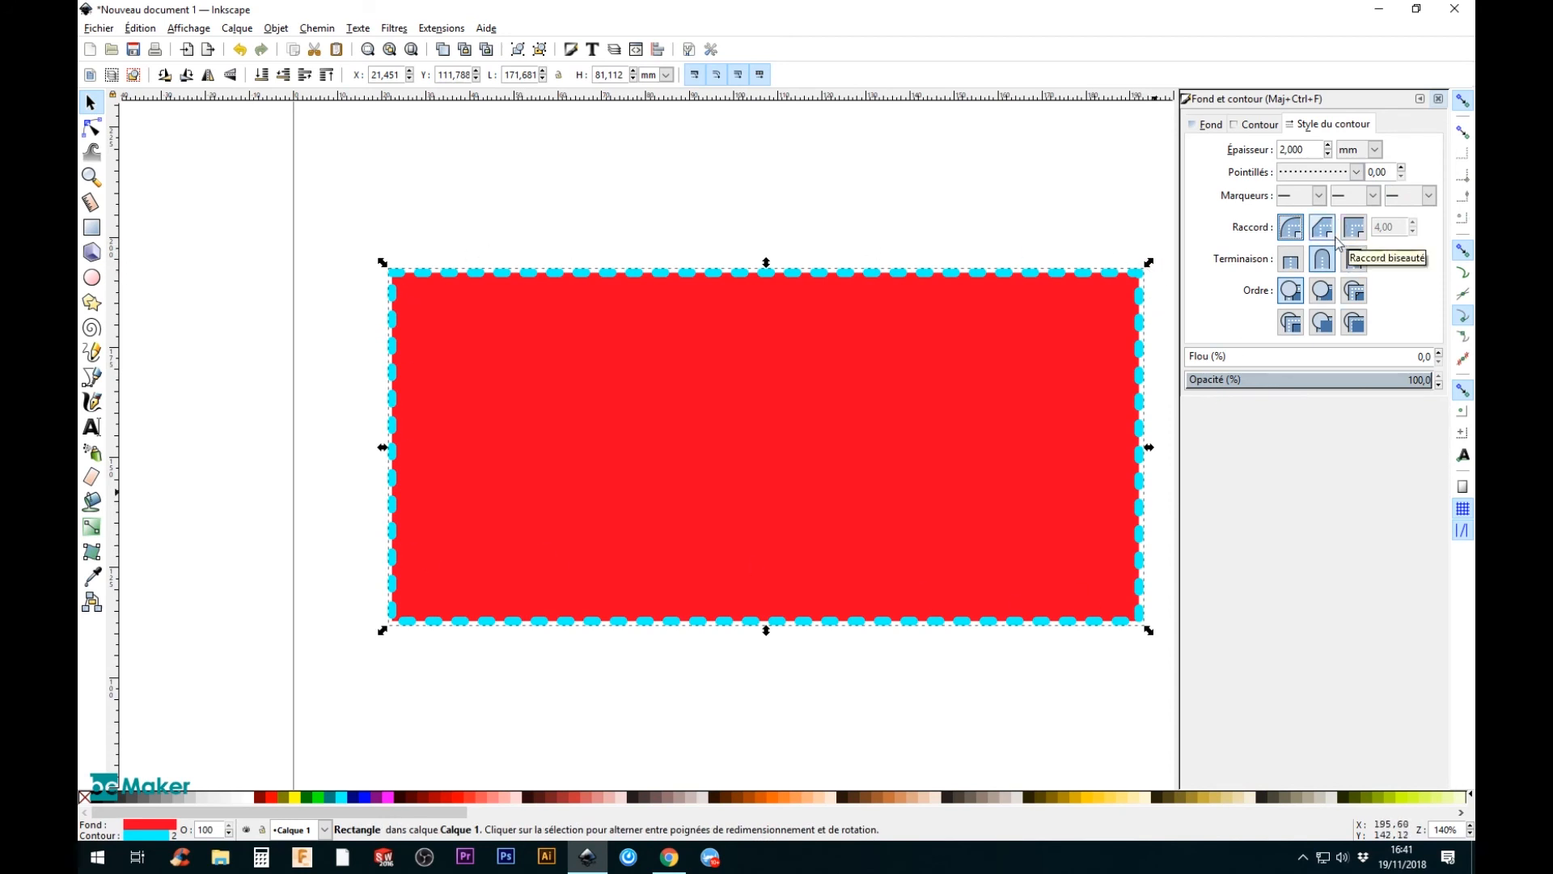
Try the bevel and miter joins on the outline, returning to the round join, and set the dash ends to butt caps.
{"action": "left_click", "coordinate": [1327, 230]}
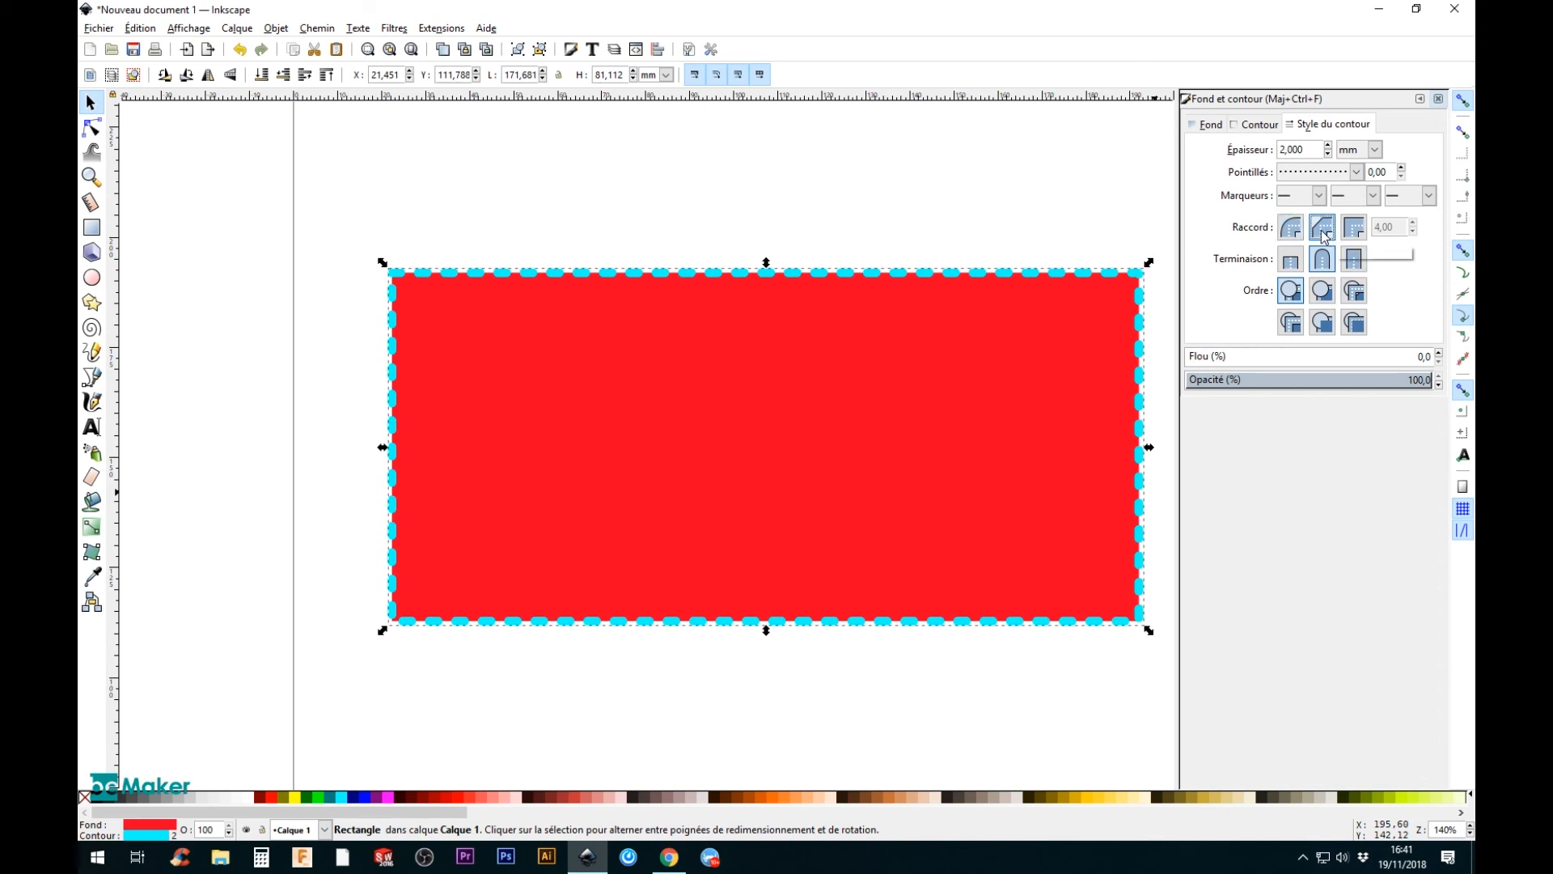
{"action": "left_click", "coordinate": [1353, 228]}
{"action": "left_click", "coordinate": [1291, 227]}
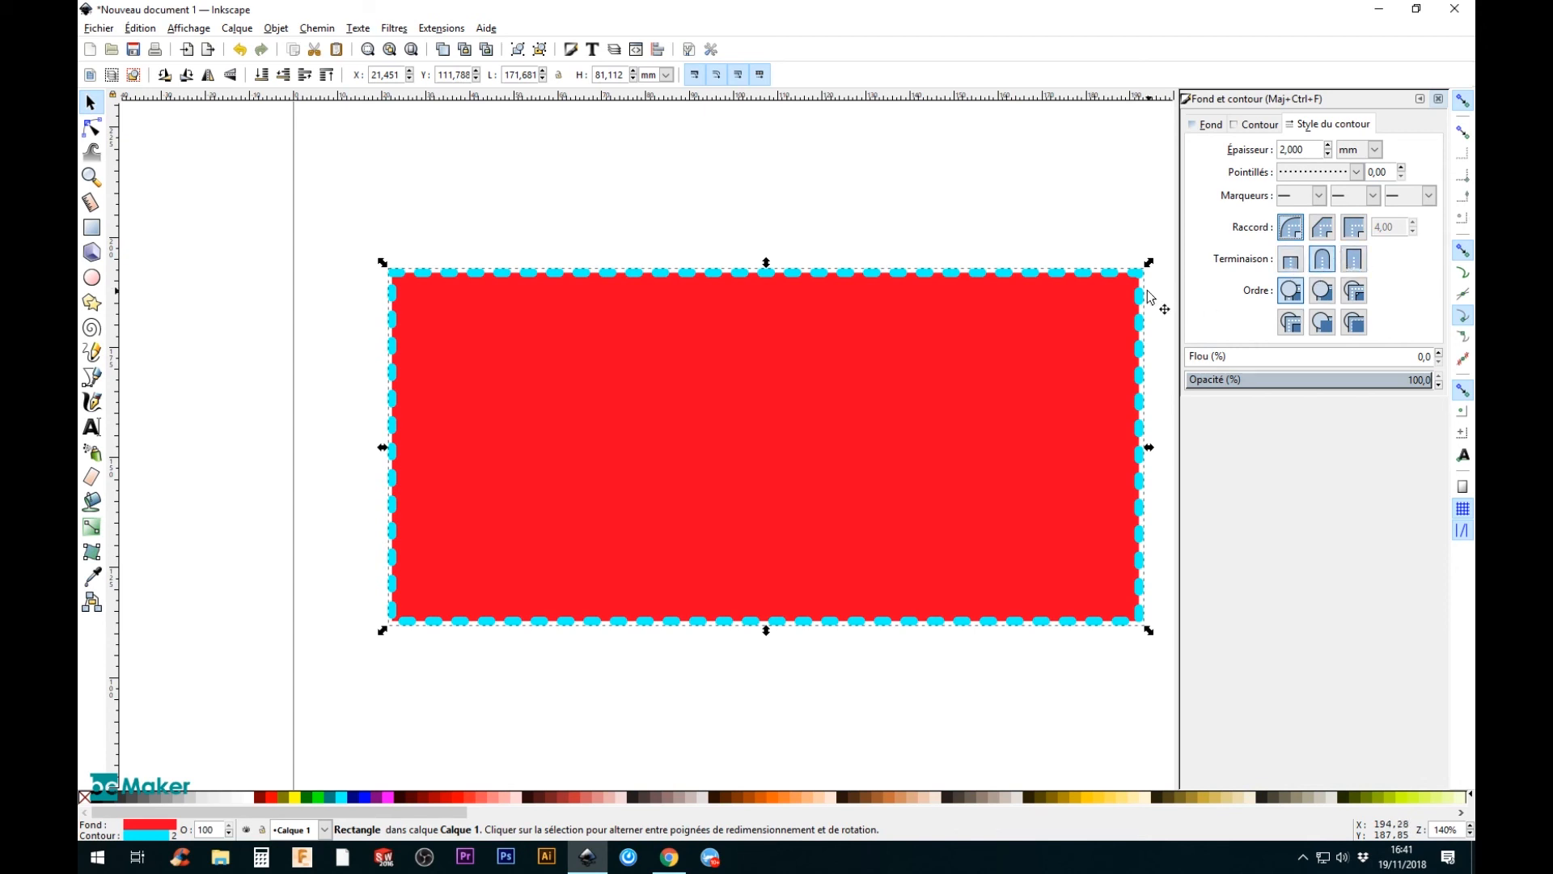
{"action": "left_click", "coordinate": [1289, 266]}
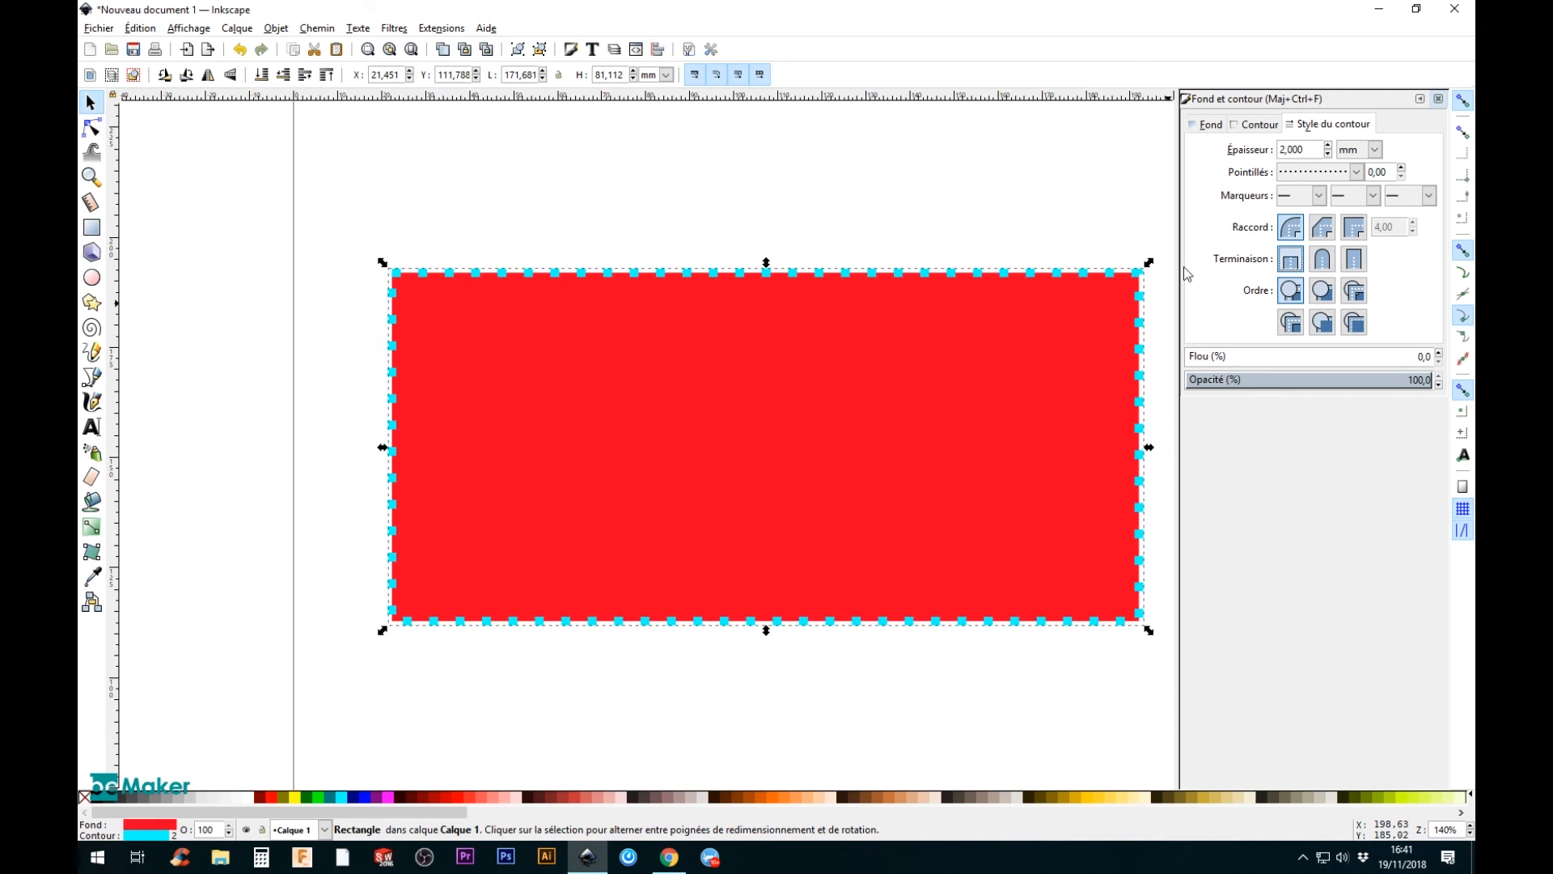